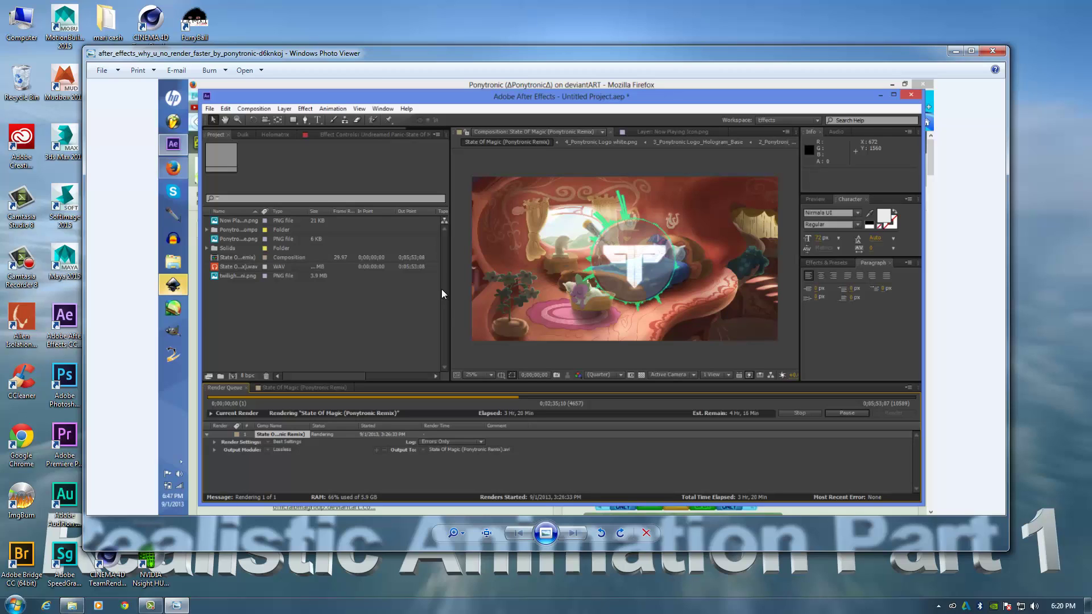
# Maximize the old After Effects screenshot in Photo Viewer, then restore it to normal size.
pyautogui.click(972, 50)
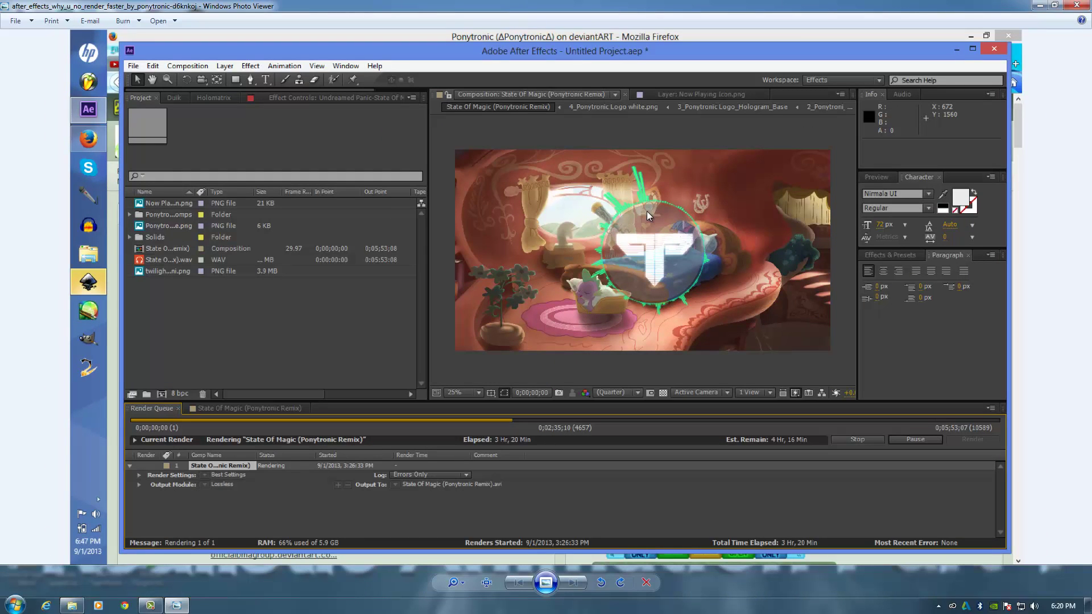
pyautogui.click(1056, 7)
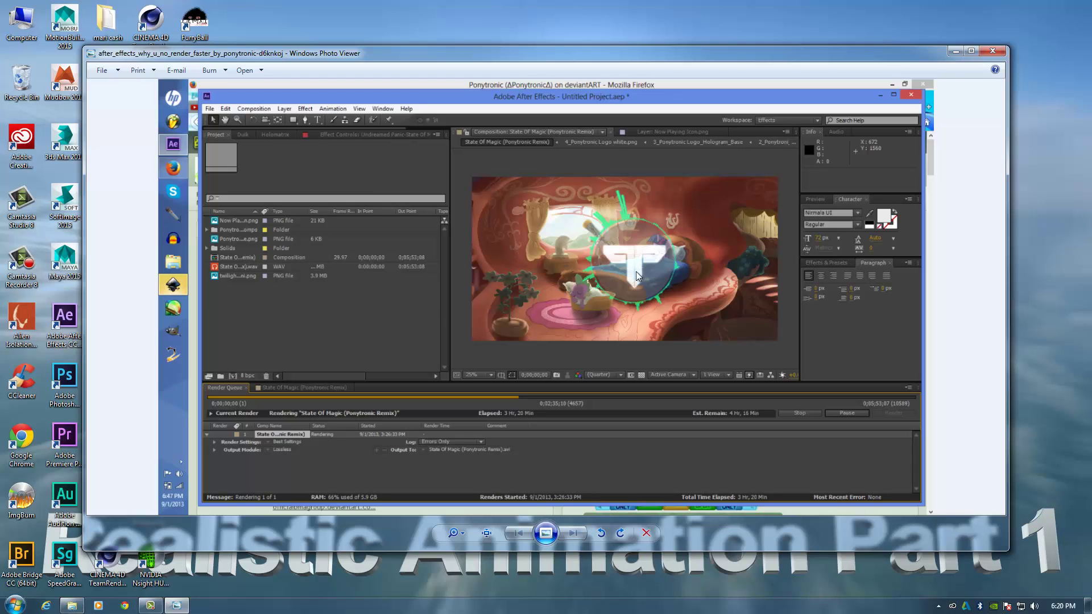
# Minimize Photo Viewer and launch After Effects CC 2014 from its desktop shortcut.
pyautogui.click(956, 51)
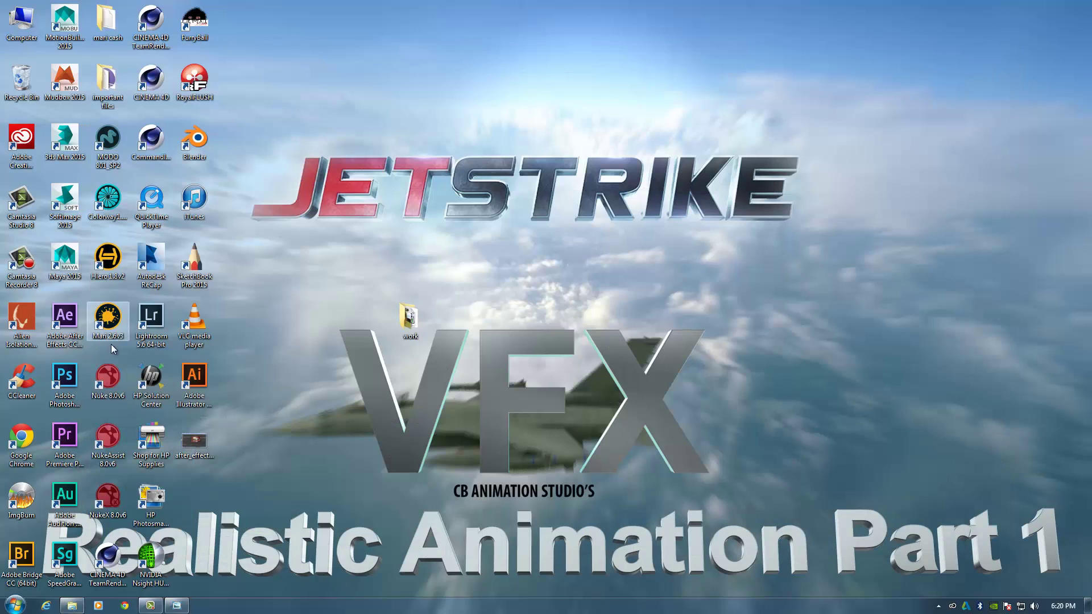
pyautogui.doubleClick(66, 325)
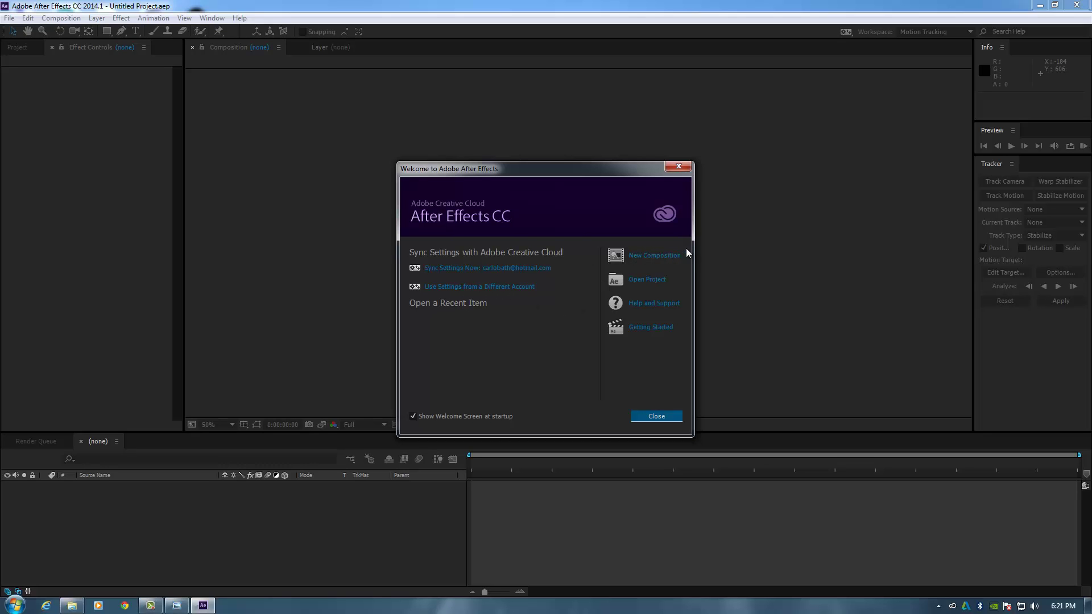
# Create Comp 1 from the HDTV 1080 29.97 preset, then glance at the Animation menu.
pyautogui.click(671, 255)
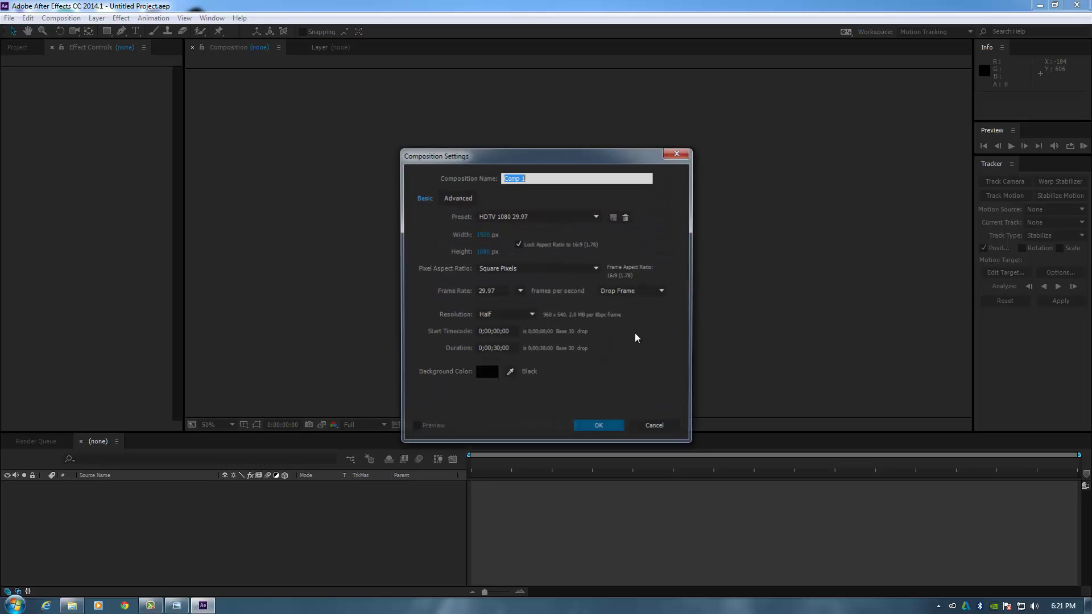
pyautogui.click(597, 427)
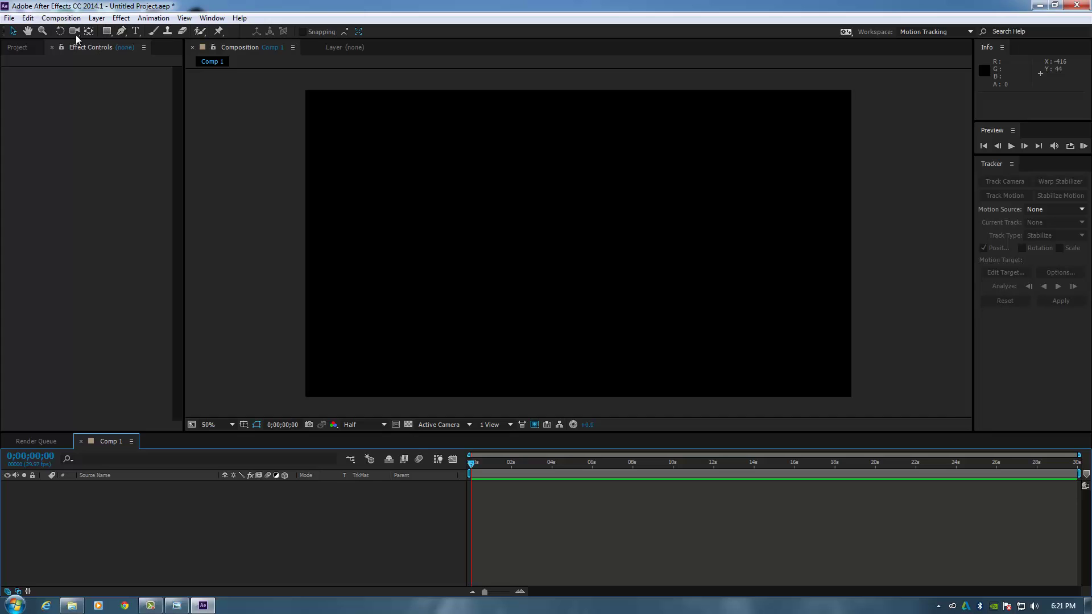
pyautogui.click(153, 18)
pyautogui.click(126, 128)
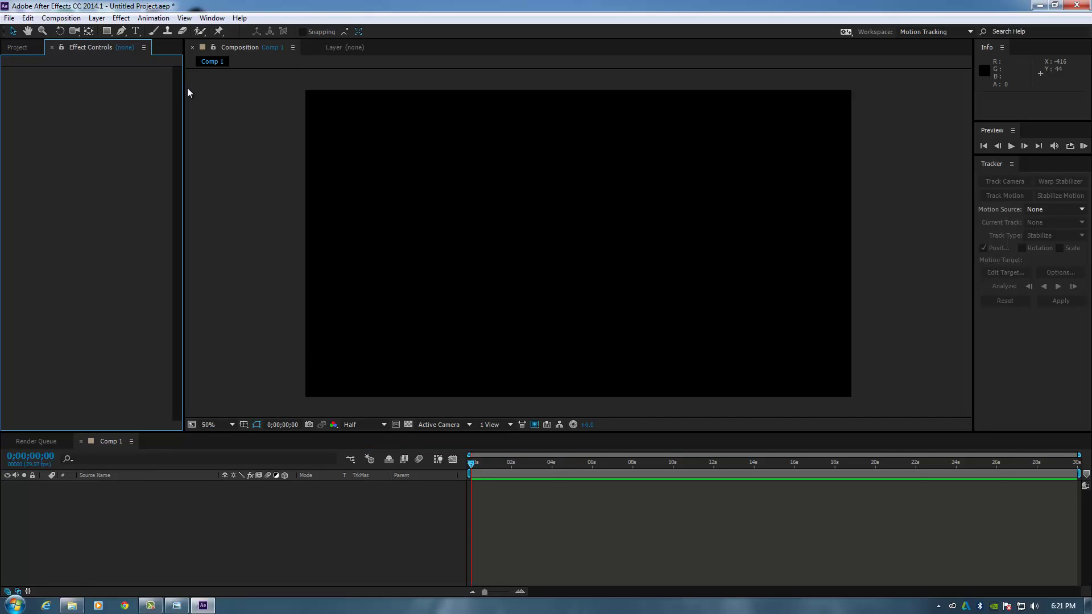
# Browse the View menu and peek at the Render Queue before returning to the Comp 1 timeline.
pyautogui.click(184, 18)
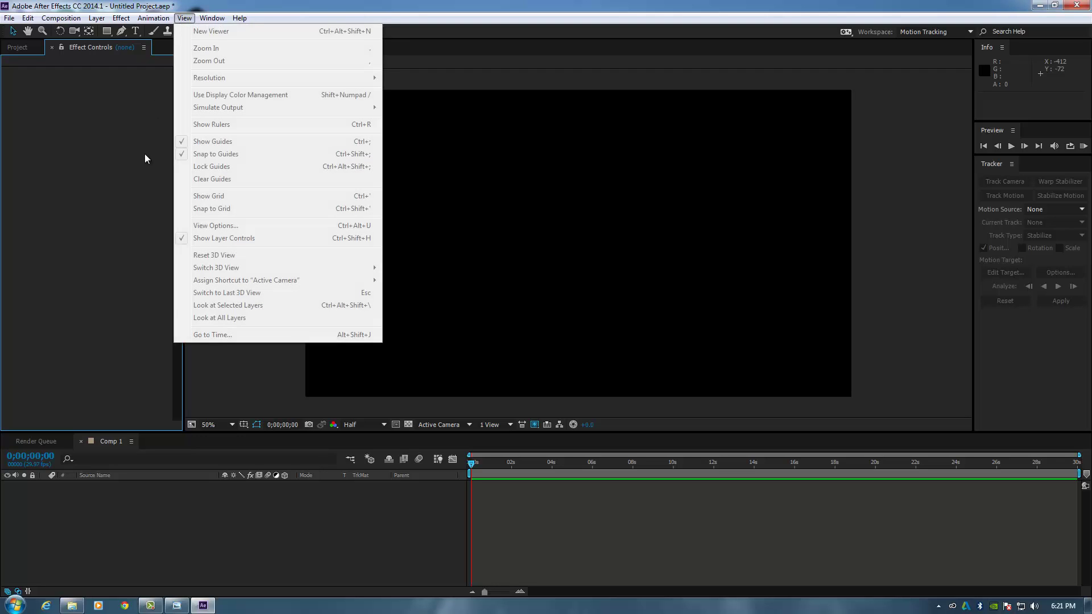
pyautogui.click(221, 185)
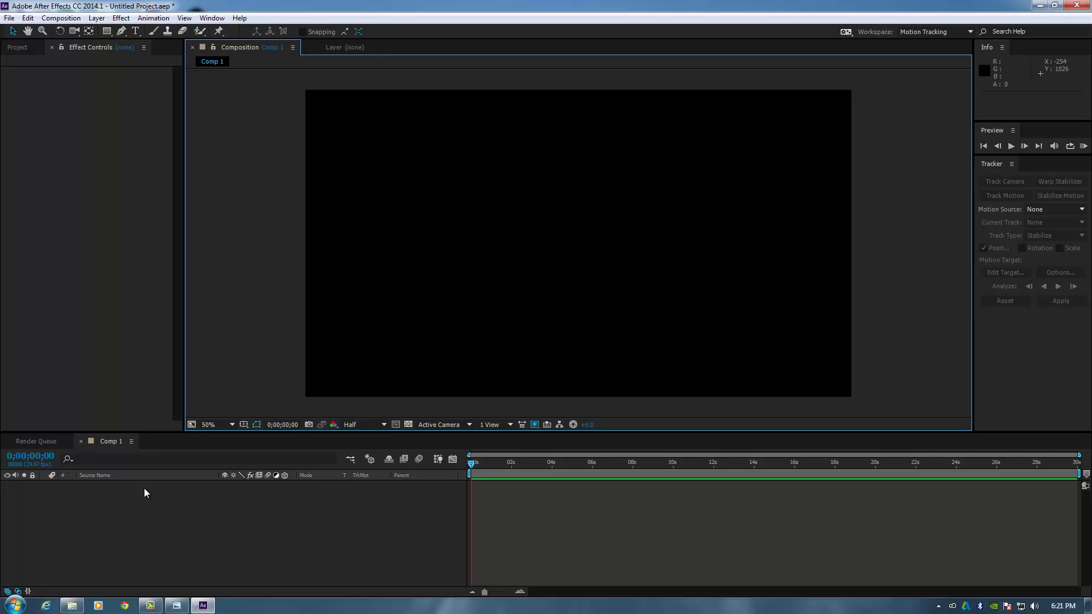
pyautogui.click(43, 441)
pyautogui.click(97, 442)
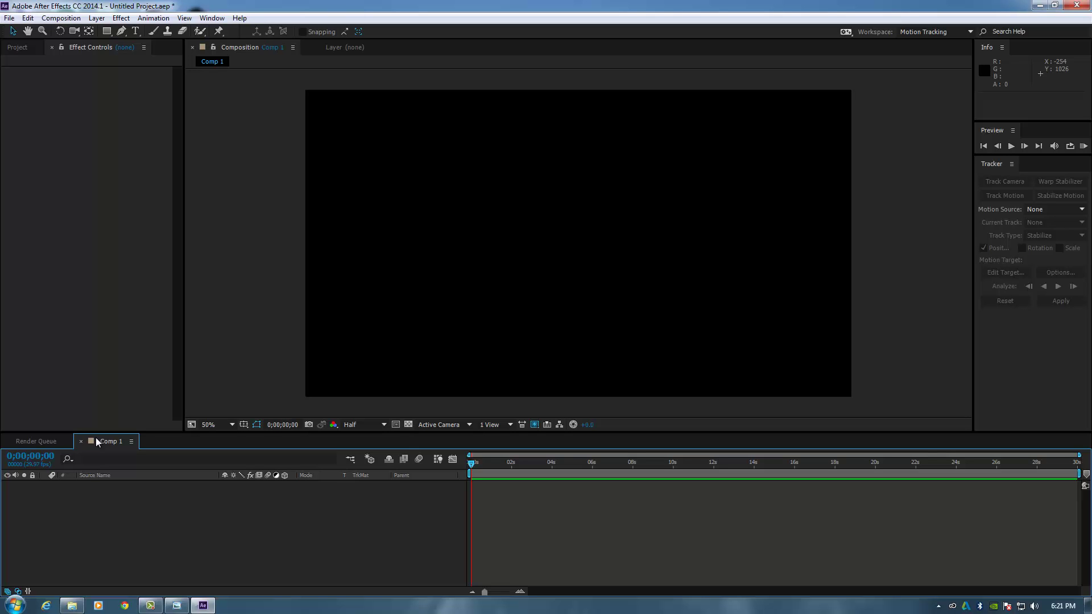
# Open Creative Cloud from the tray and scroll through its list of installed Adobe apps.
pyautogui.click(1040, 5)
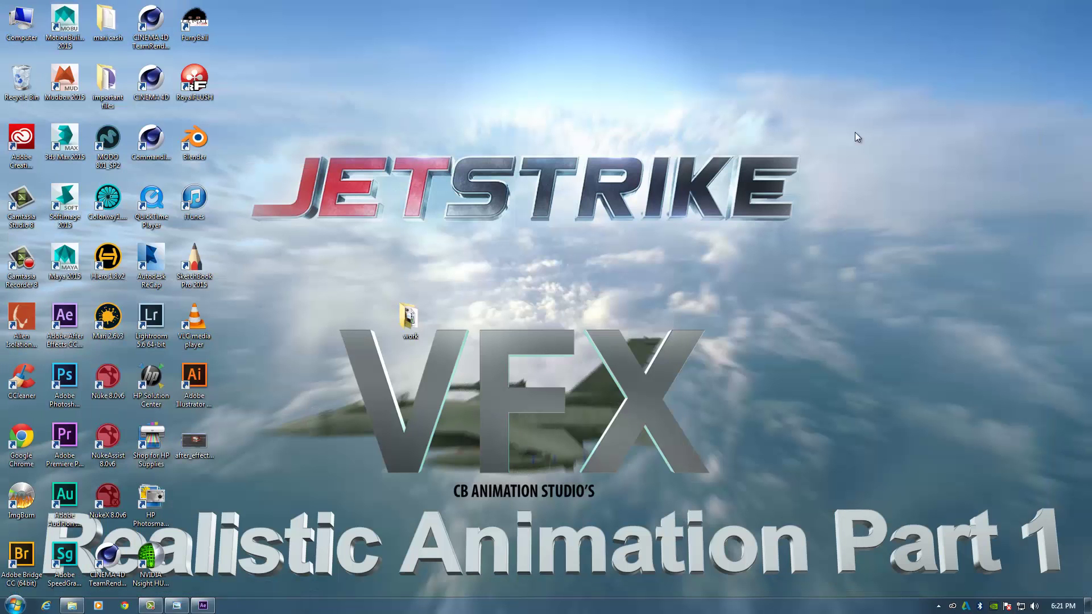
pyautogui.click(952, 607)
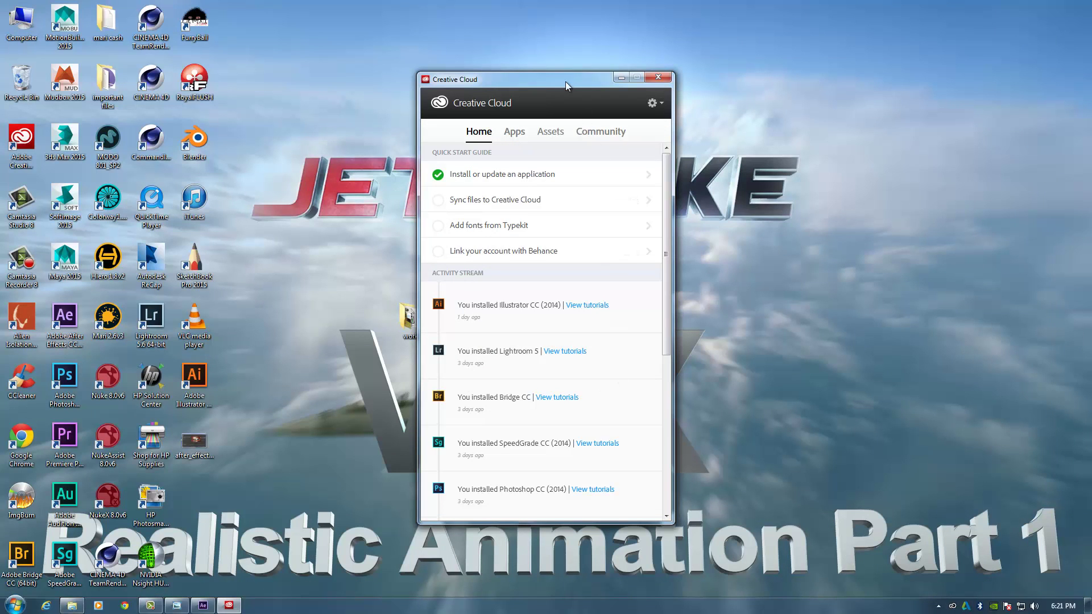
pyautogui.moveTo(566, 81); pyautogui.dragTo(531, 53)
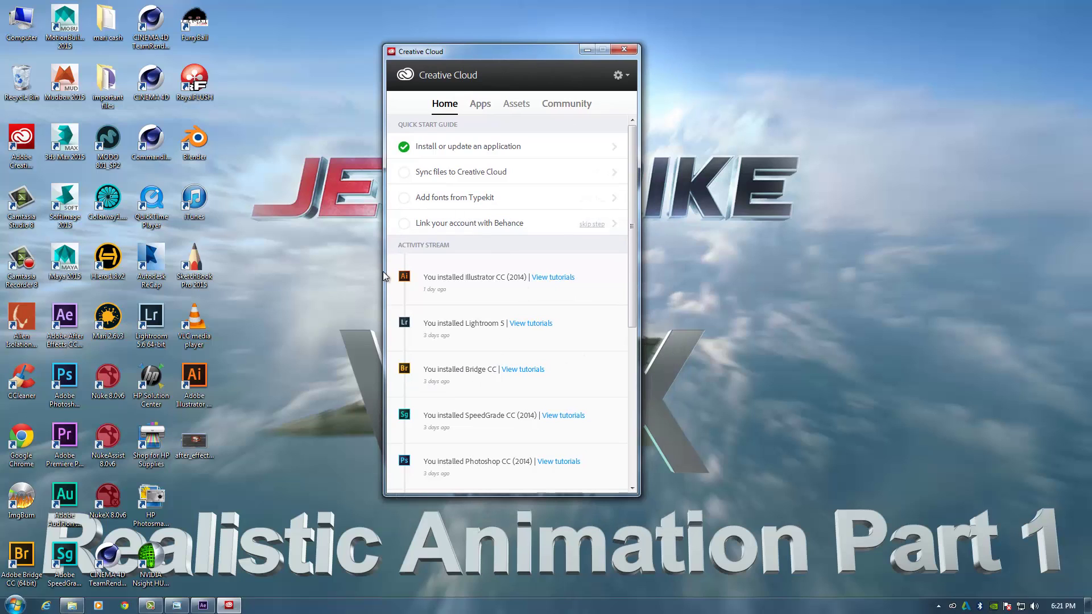
pyautogui.click(481, 108)
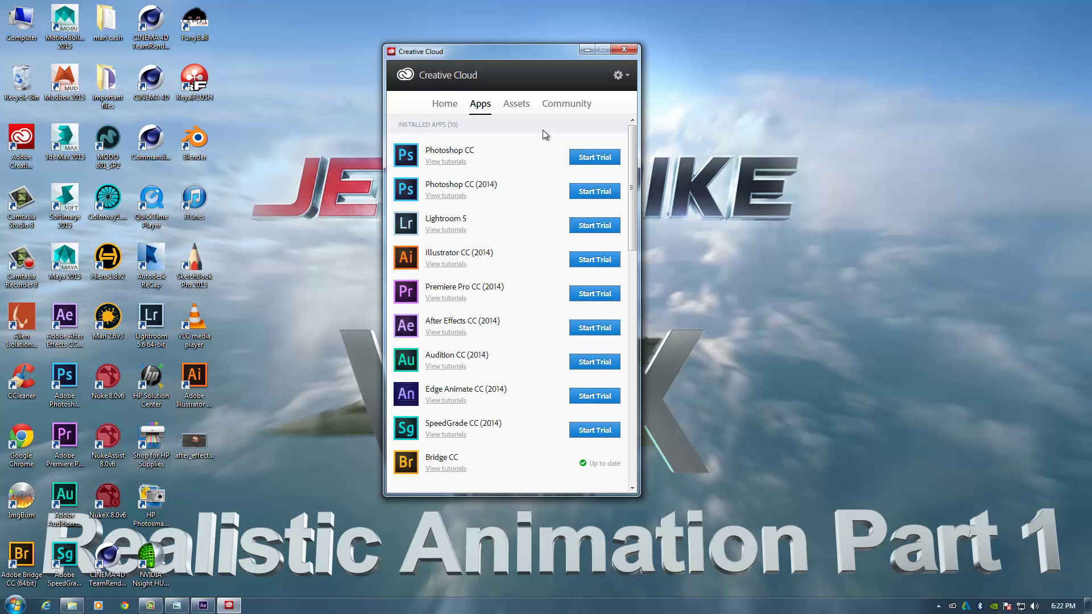
pyautogui.scroll(-7, 494, 402)
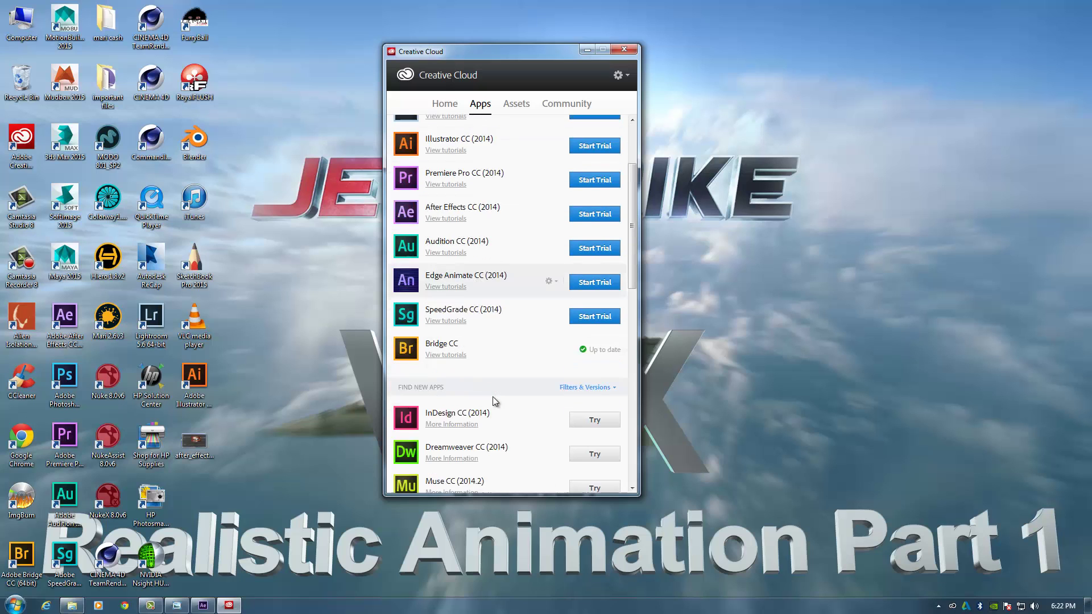
pyautogui.scroll(-2, 492, 370)
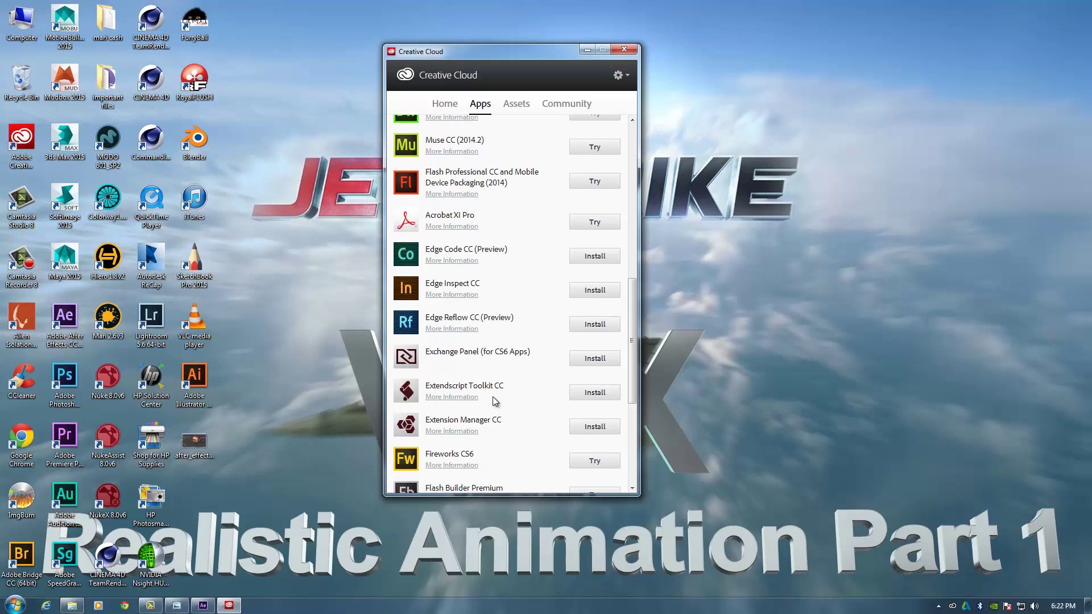
pyautogui.scroll(-4, 491, 281)
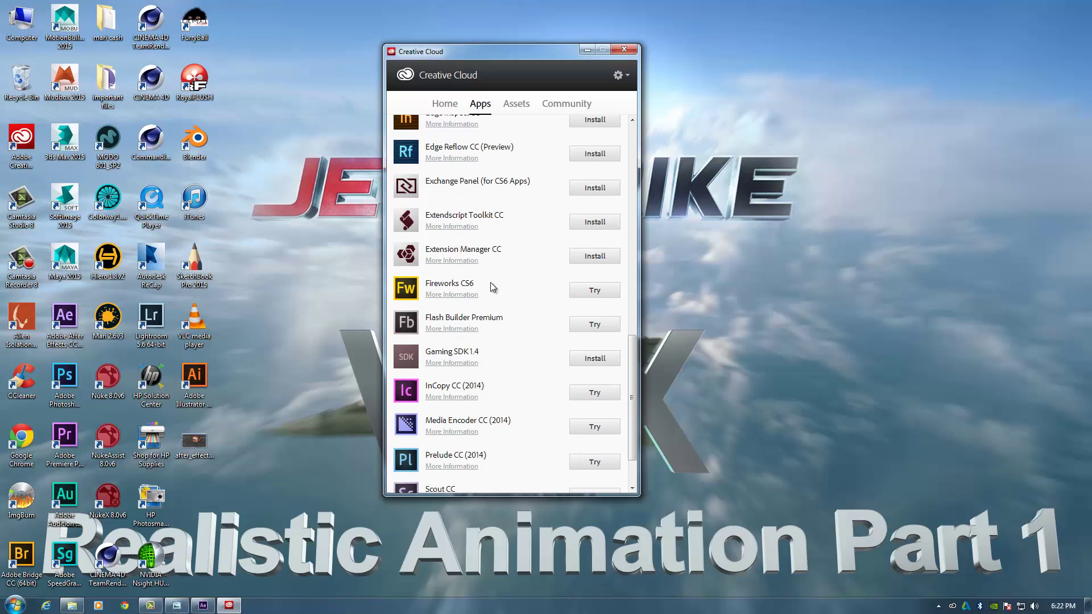
pyautogui.scroll(-2, 547, 274)
pyautogui.scroll(10, 548, 274)
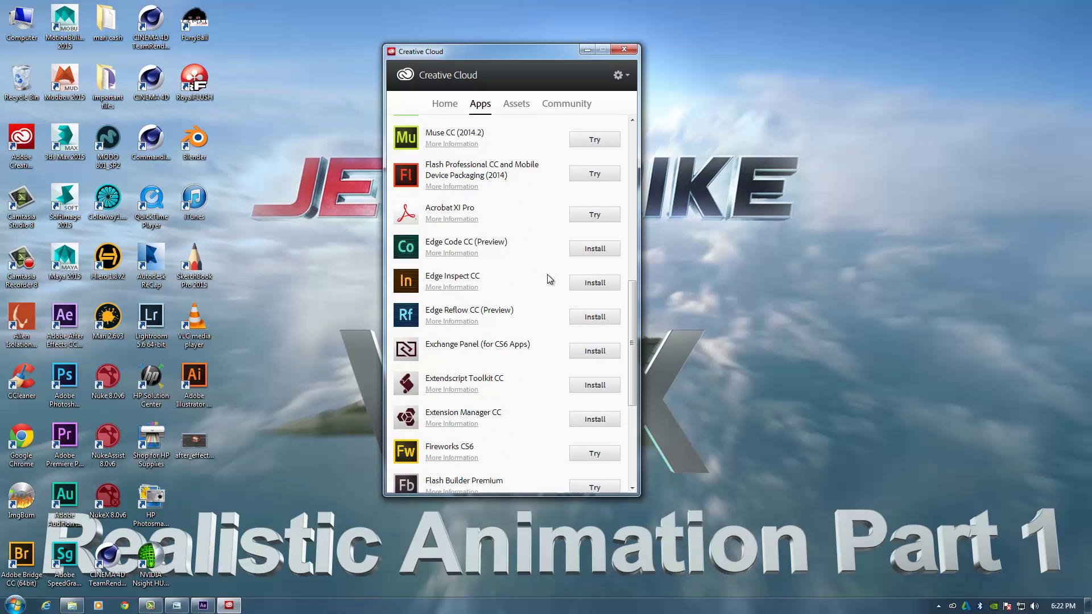
# Check Creative Cloud's Home page and app installs and updates, then close the window.
pyautogui.click(445, 103)
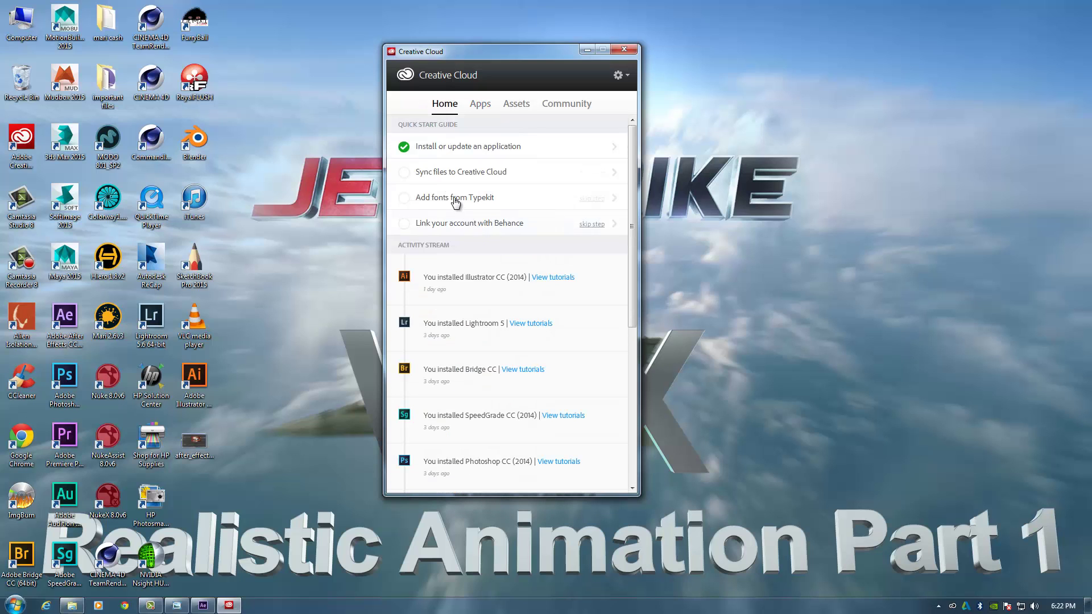
pyautogui.click(463, 144)
pyautogui.scroll(8, 499, 256)
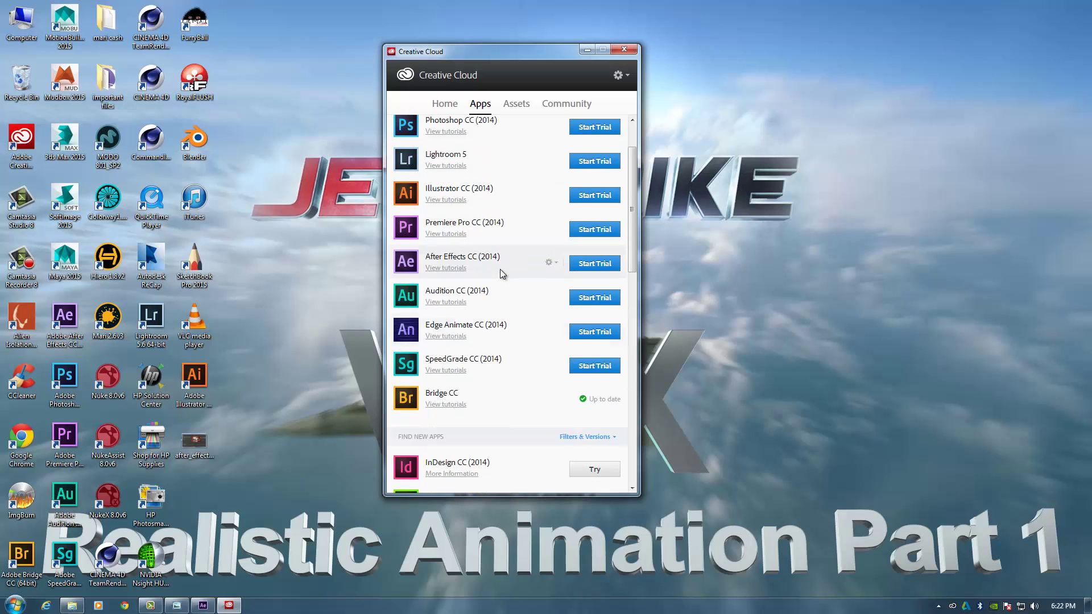
pyautogui.scroll(-10, 506, 265)
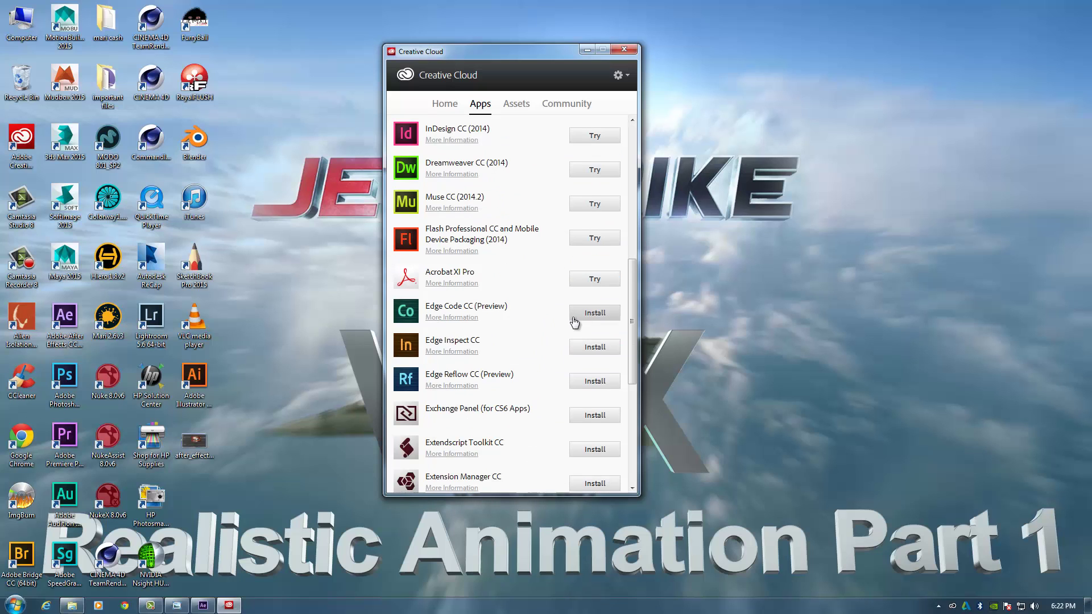
pyautogui.scroll(-5, 512, 313)
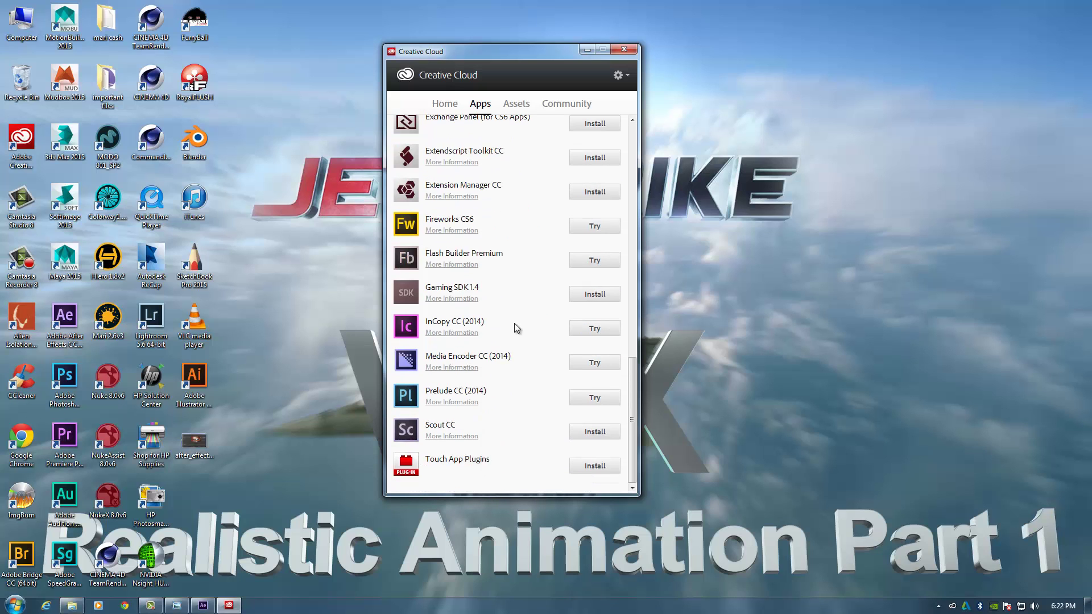
pyautogui.scroll(8, 583, 285)
pyautogui.scroll(5, 582, 283)
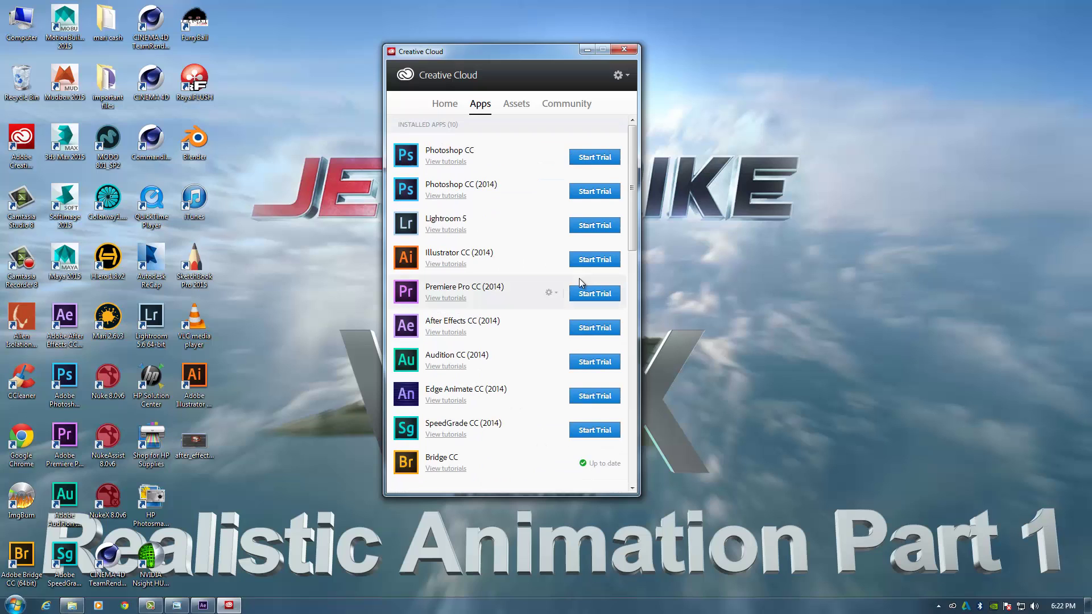
pyautogui.scroll(-1, 579, 278)
pyautogui.scroll(1, 579, 278)
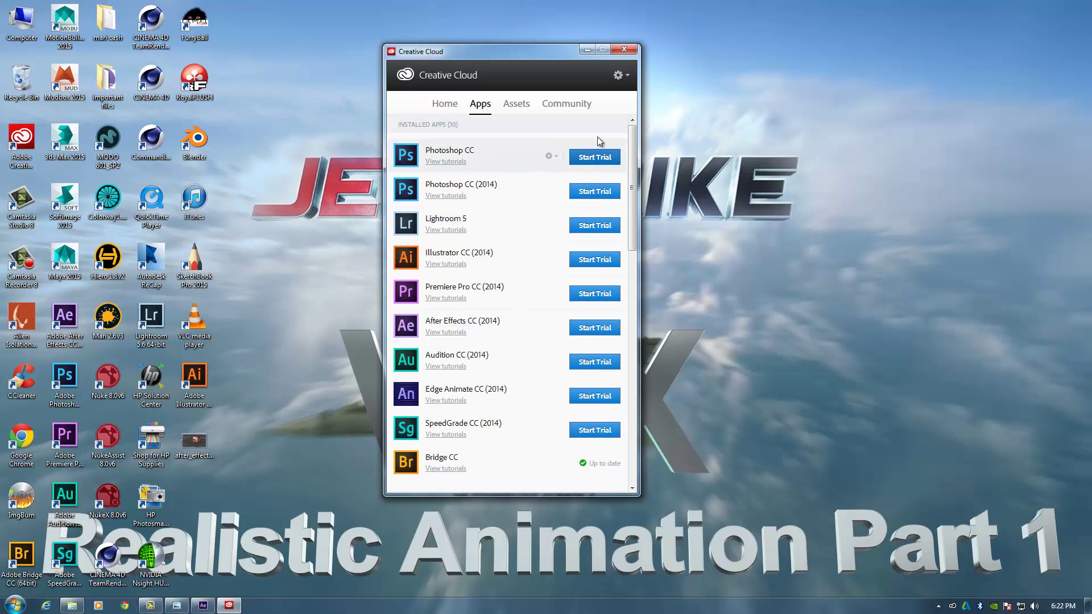
pyautogui.click(635, 50)
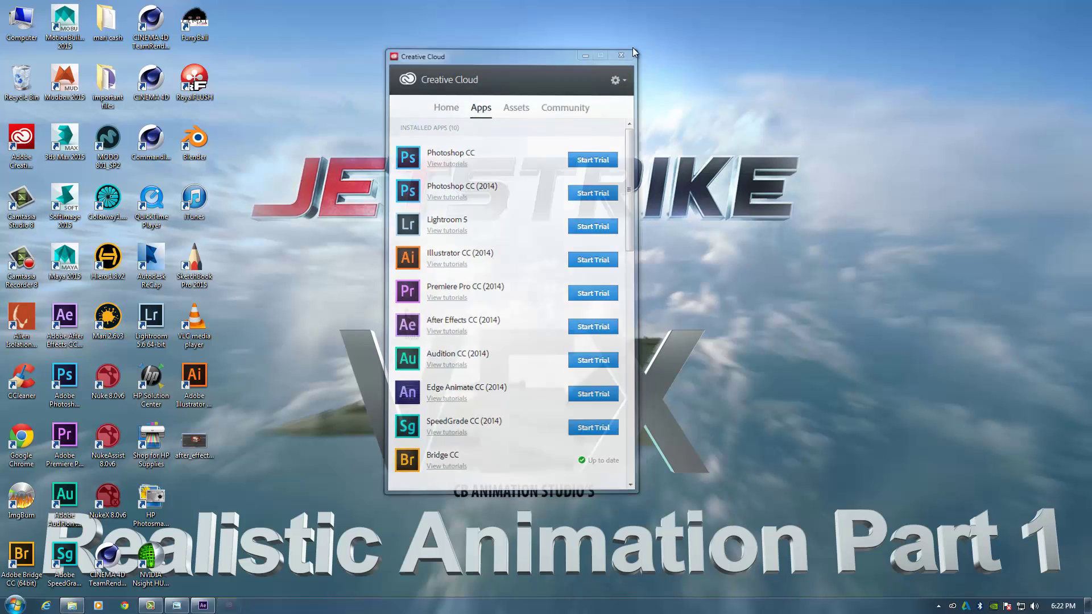
# Bring After Effects back and look through the File > Import options without importing anything.
pyautogui.click(203, 605)
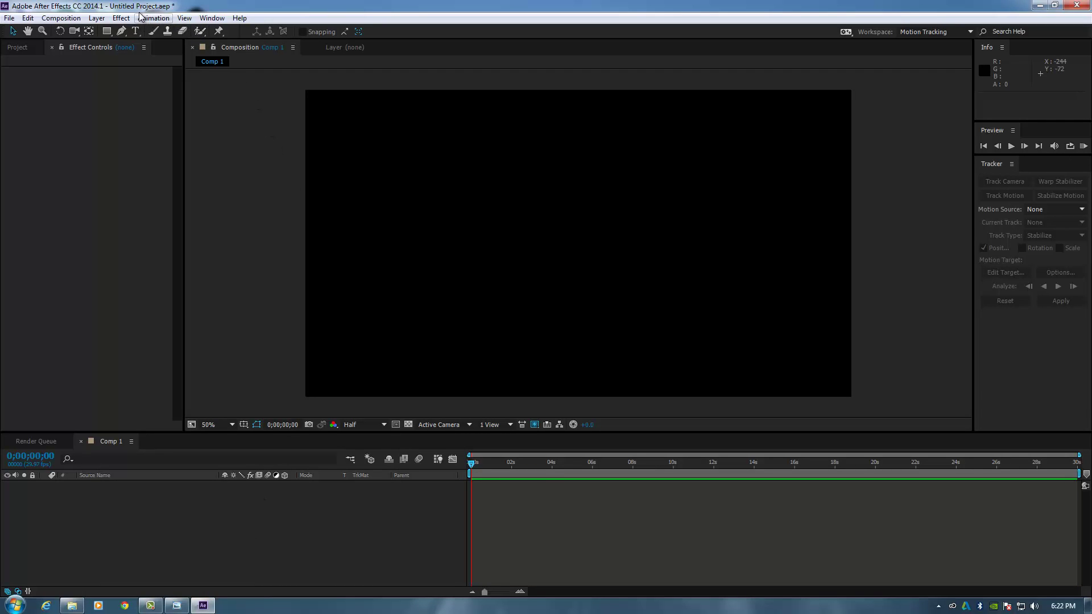
pyautogui.click(9, 19)
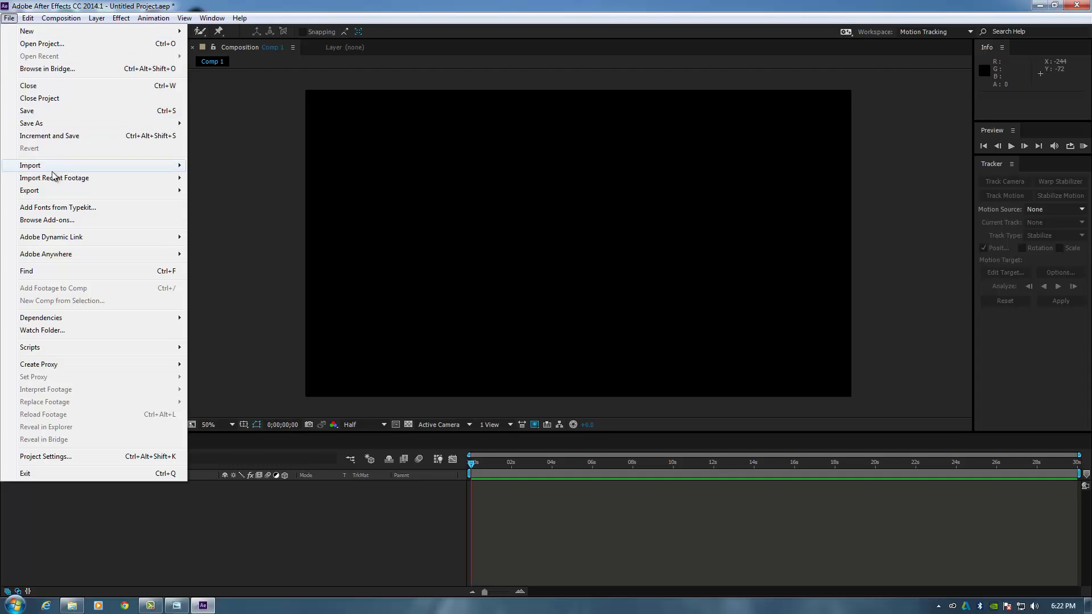
pyautogui.moveTo(48, 170)
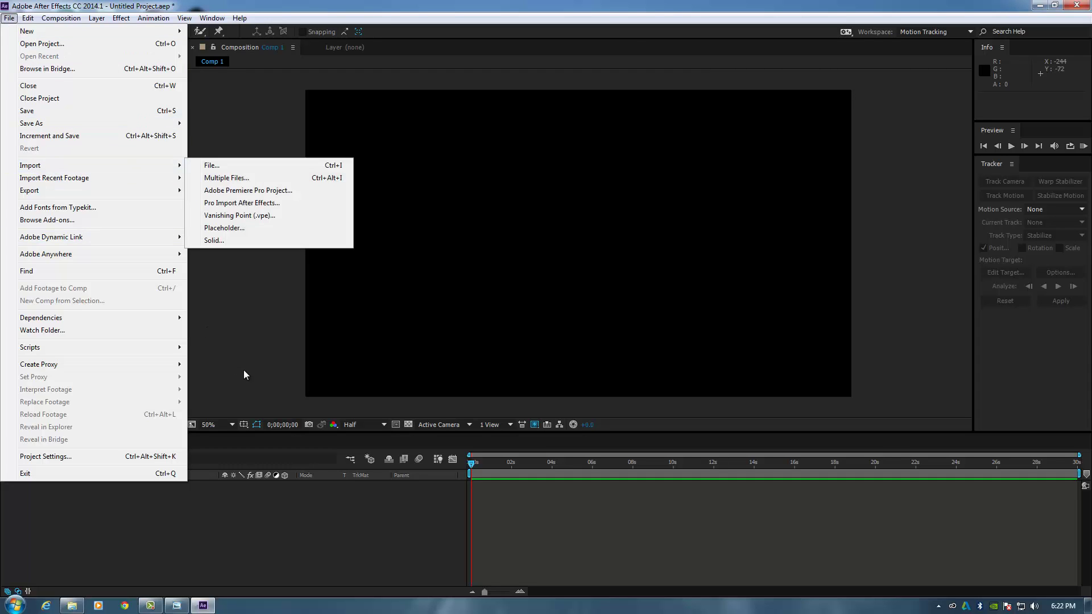
pyautogui.click(366, 324)
pyautogui.click(63, 123)
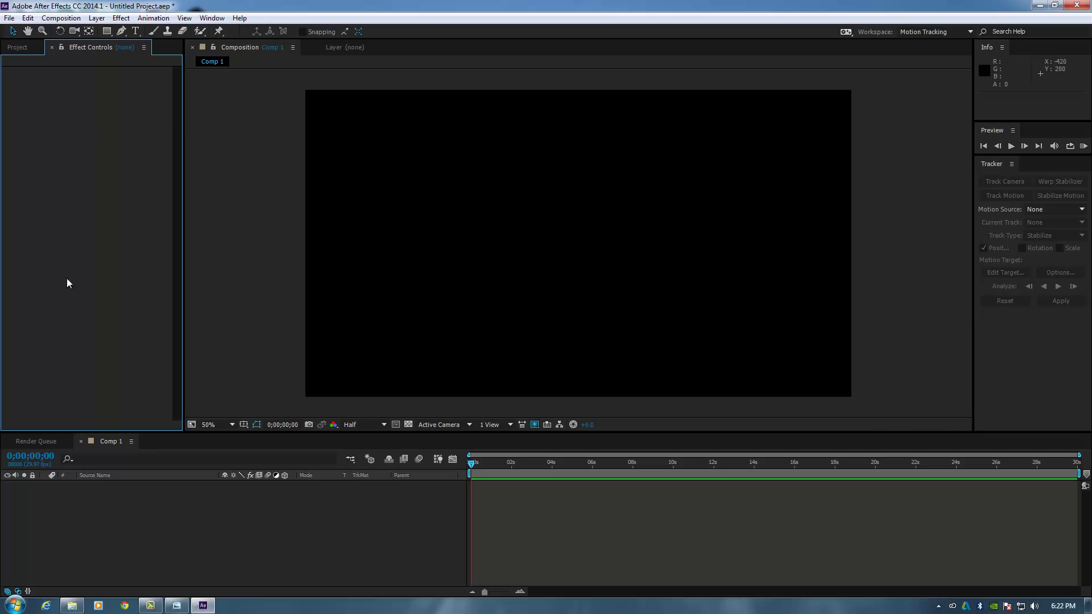
pyautogui.click(63, 562)
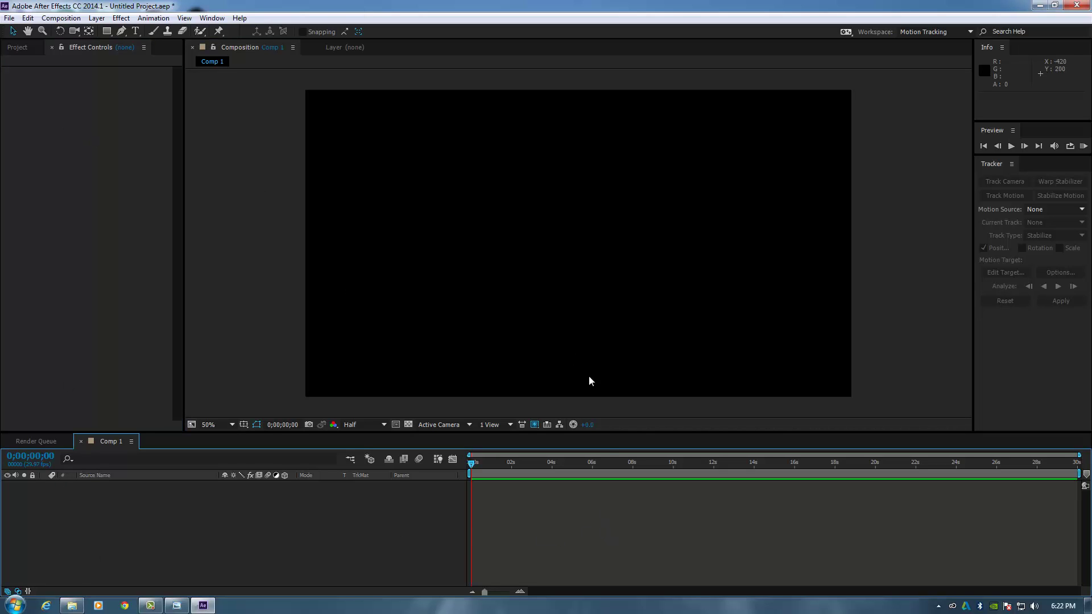
# Click through the composition, effect controls, info and timeline panels to focus each.
pyautogui.click(561, 336)
pyautogui.click(115, 308)
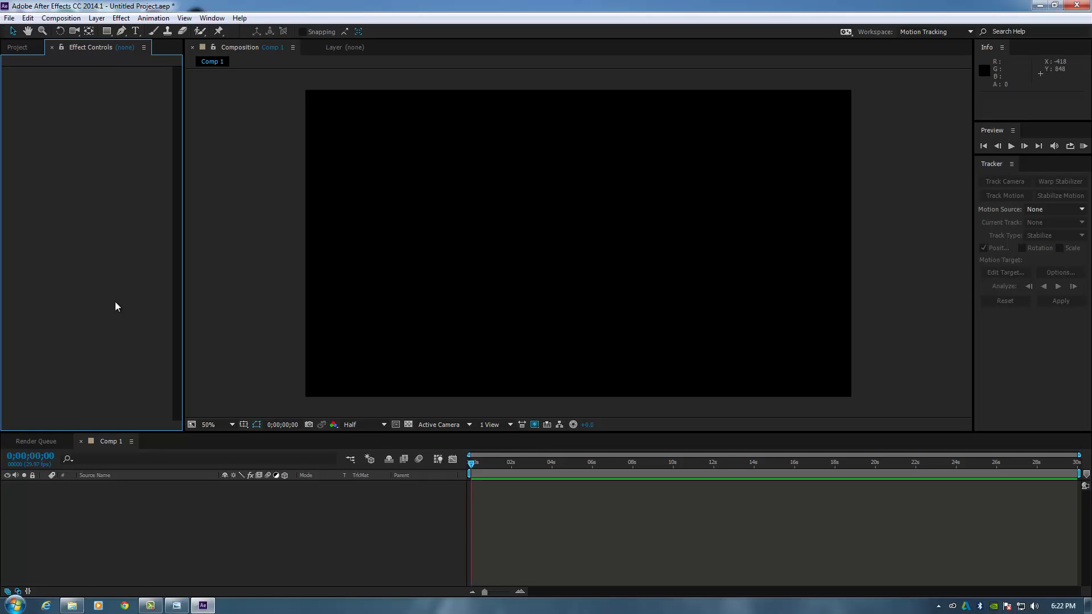
pyautogui.click(430, 331)
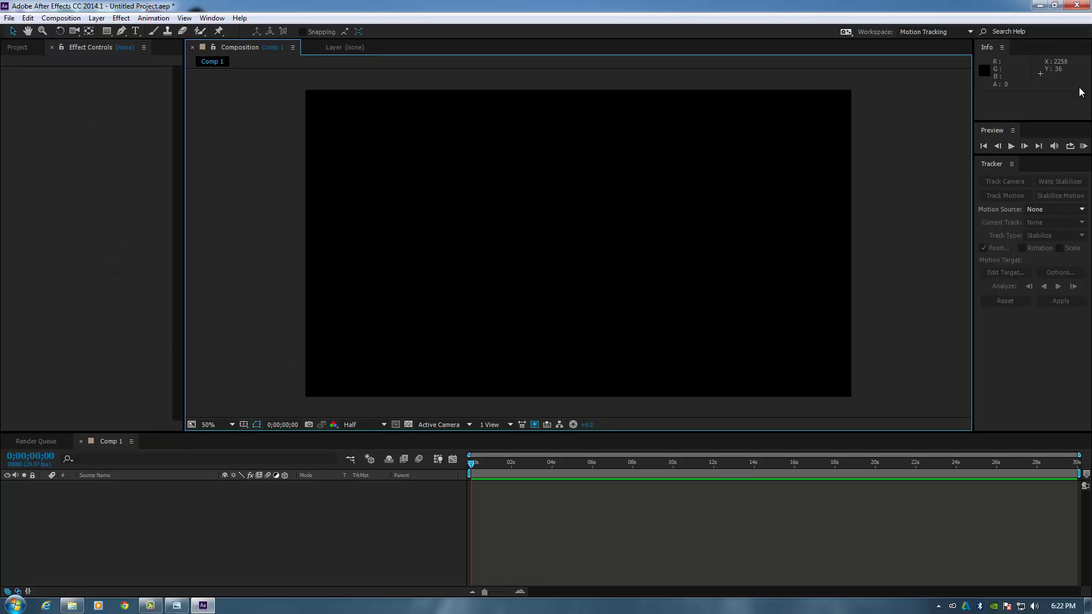
pyautogui.click(1063, 106)
pyautogui.click(1044, 351)
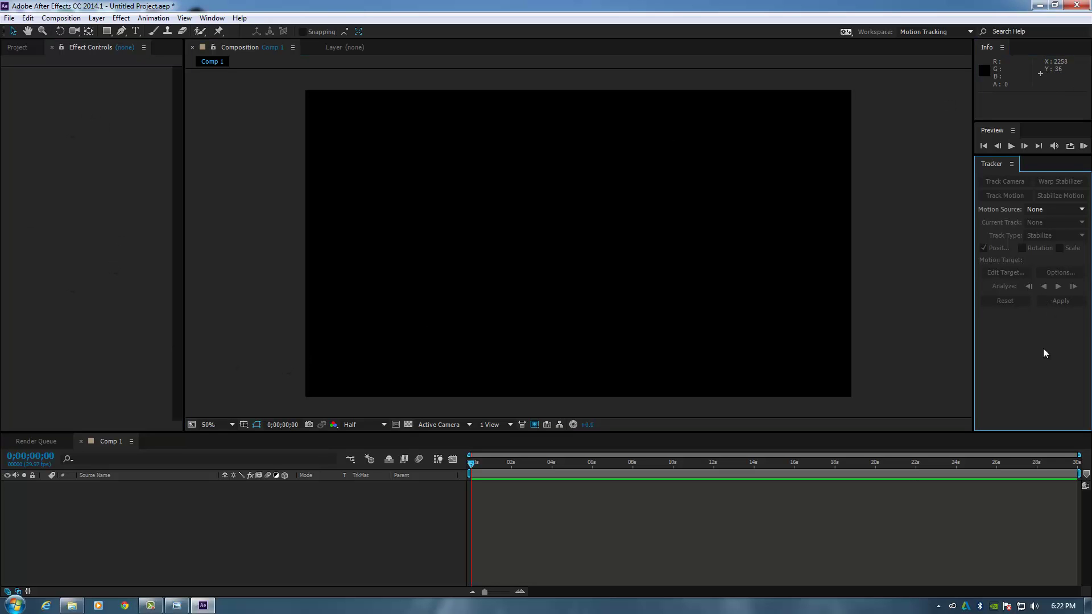
pyautogui.click(872, 541)
pyautogui.click(120, 390)
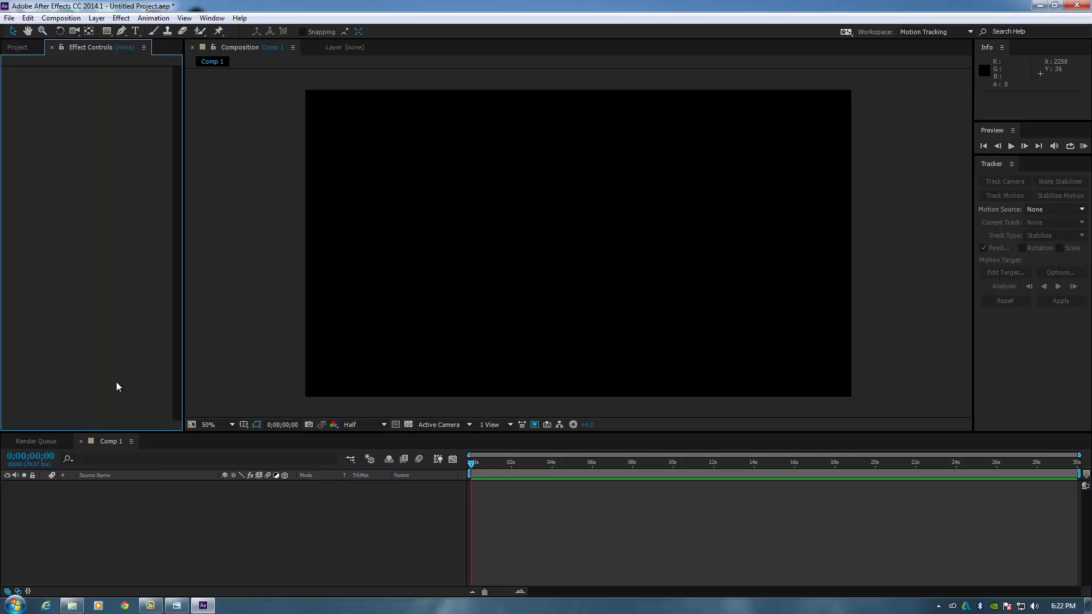
pyautogui.click(265, 339)
# Switch to the Project panel listing Comp 1, then deselect it and focus the timeline.
pyautogui.click(46, 90)
pyautogui.click(18, 47)
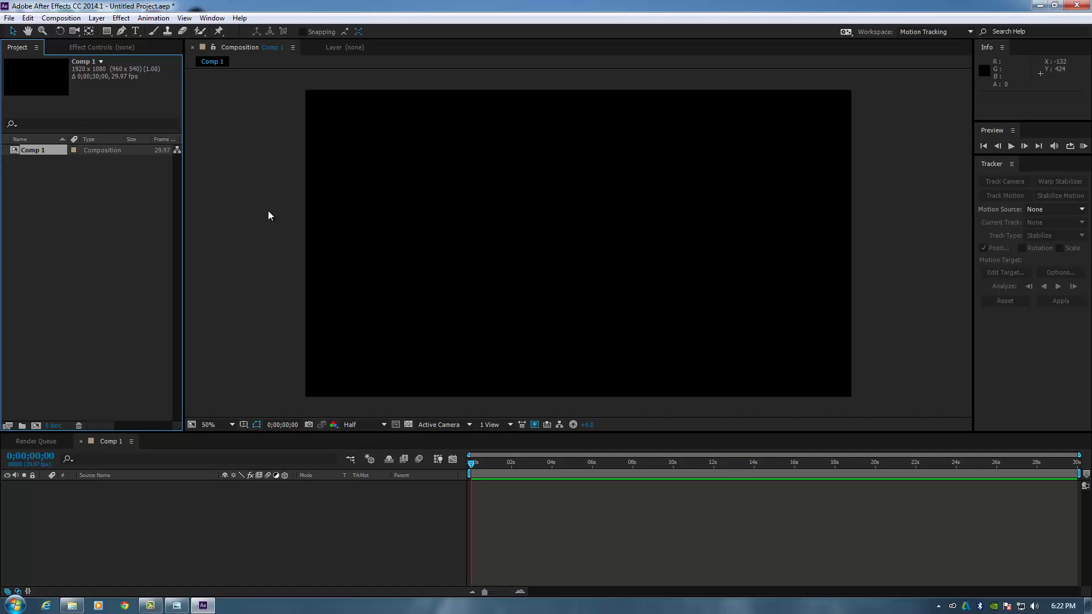
pyautogui.click(417, 277)
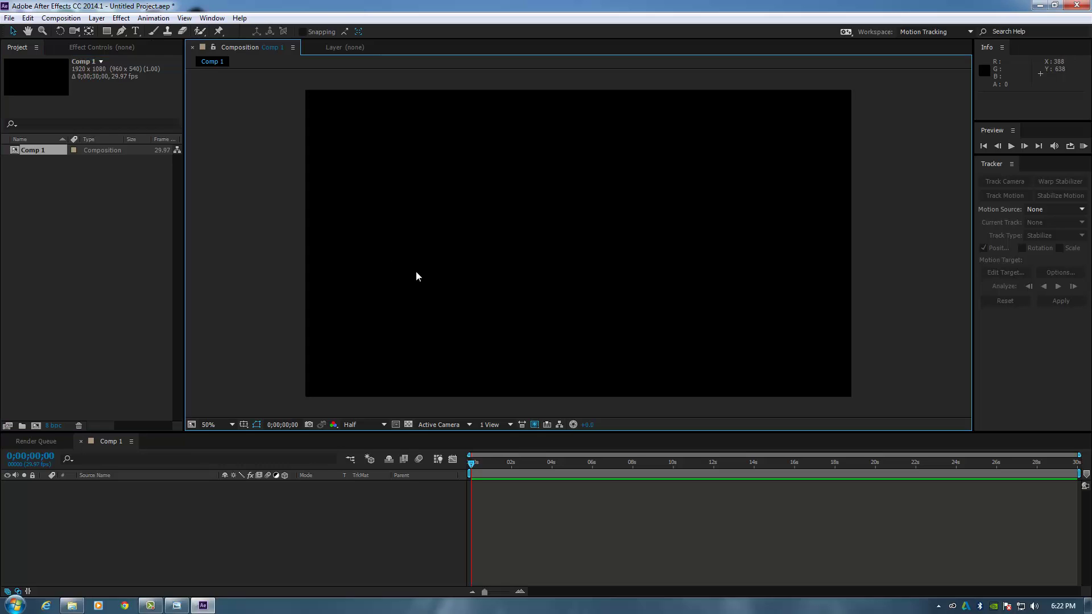
pyautogui.click(129, 234)
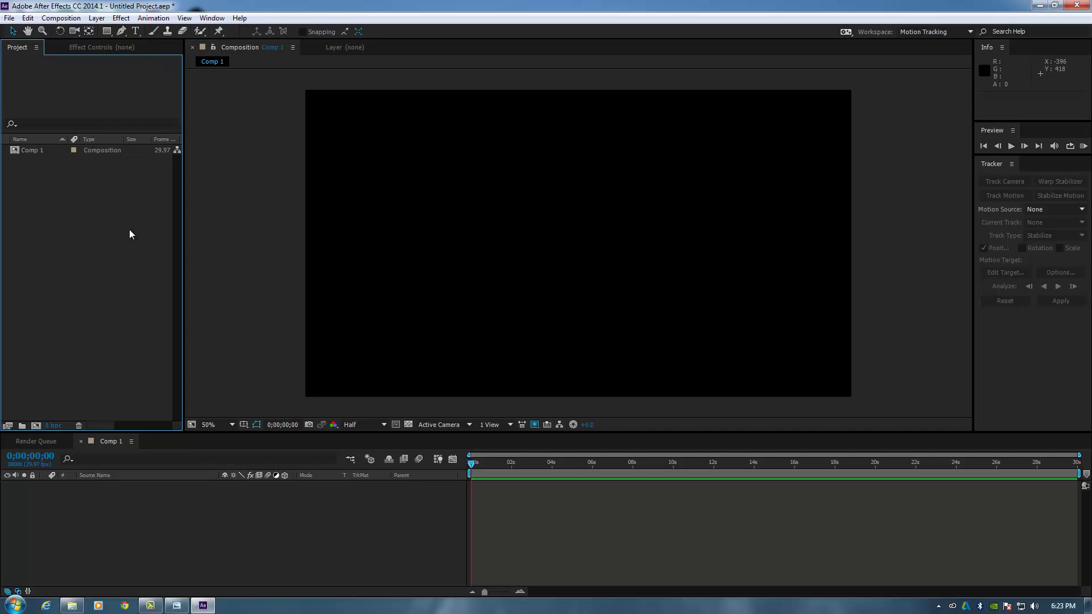
pyautogui.click(325, 537)
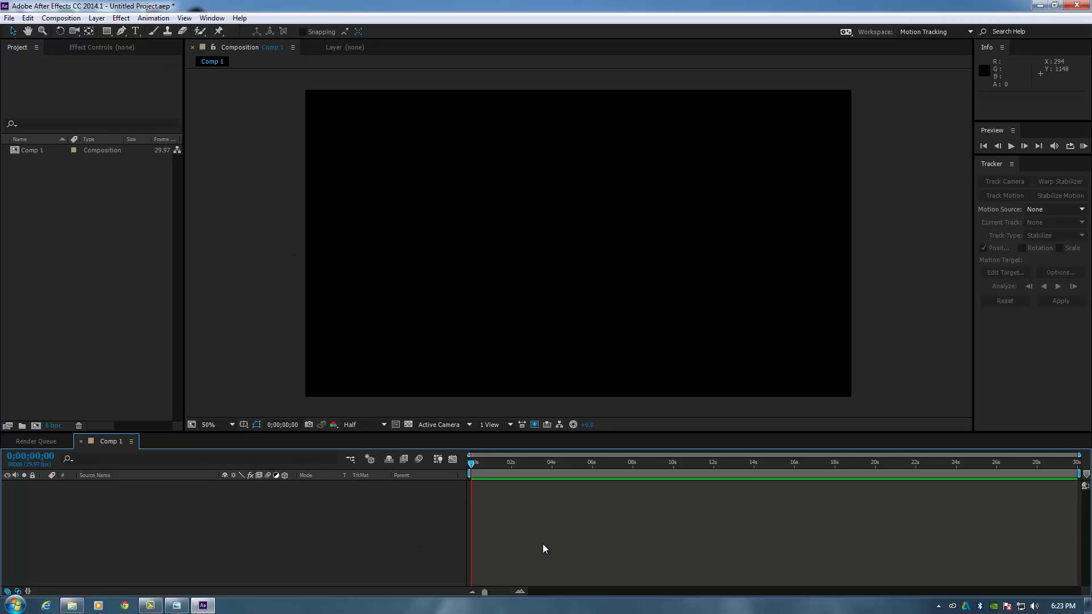
# Flip between Photo Viewer and After Effects's render queue, then minimize After Effects again.
pyautogui.click(1039, 5)
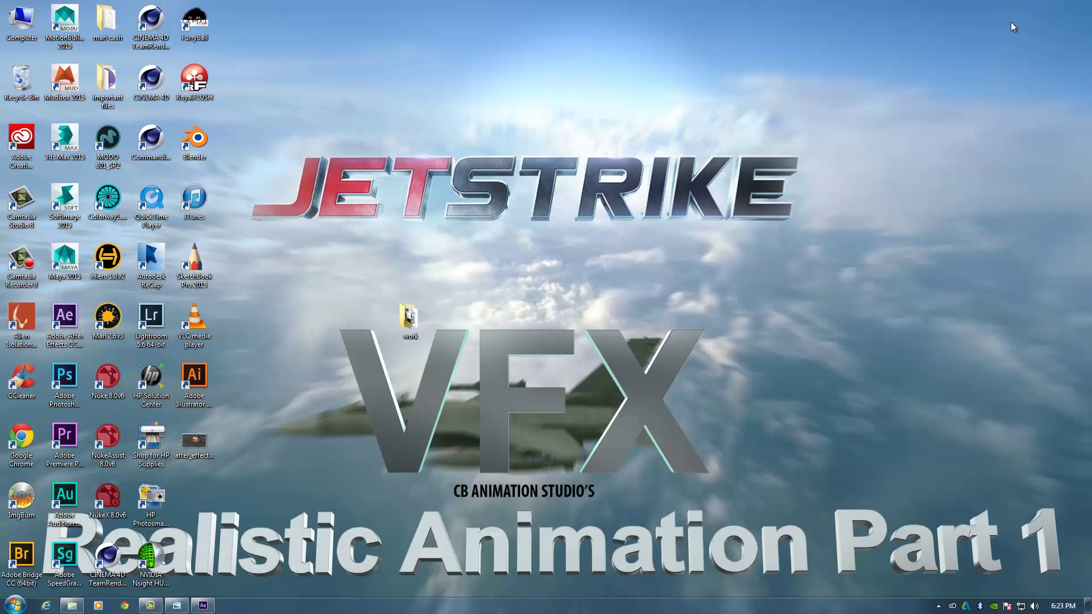
pyautogui.click(176, 605)
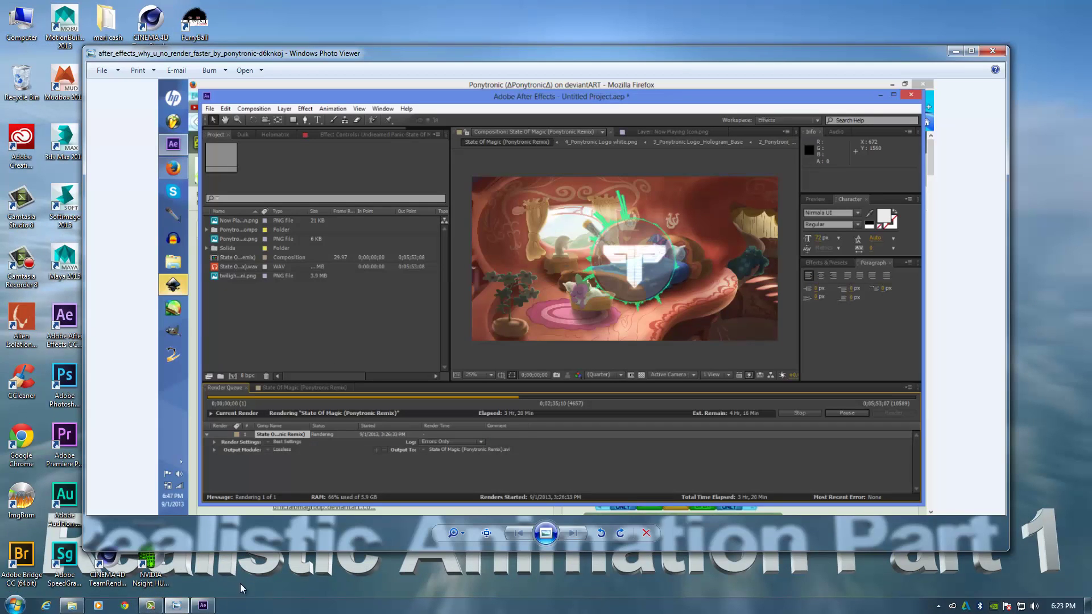
pyautogui.click(205, 606)
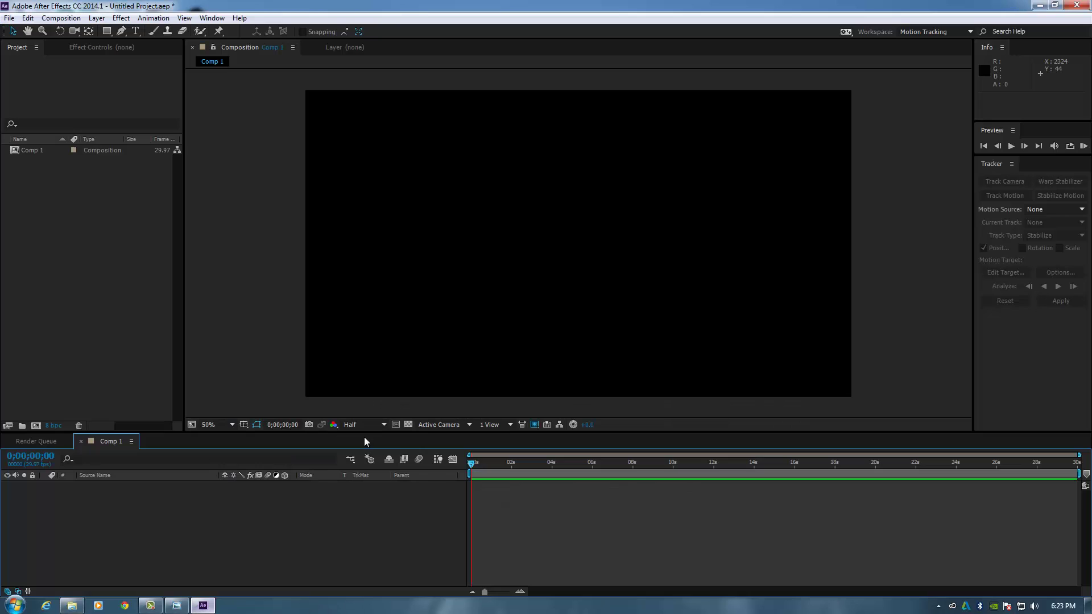
pyautogui.click(36, 441)
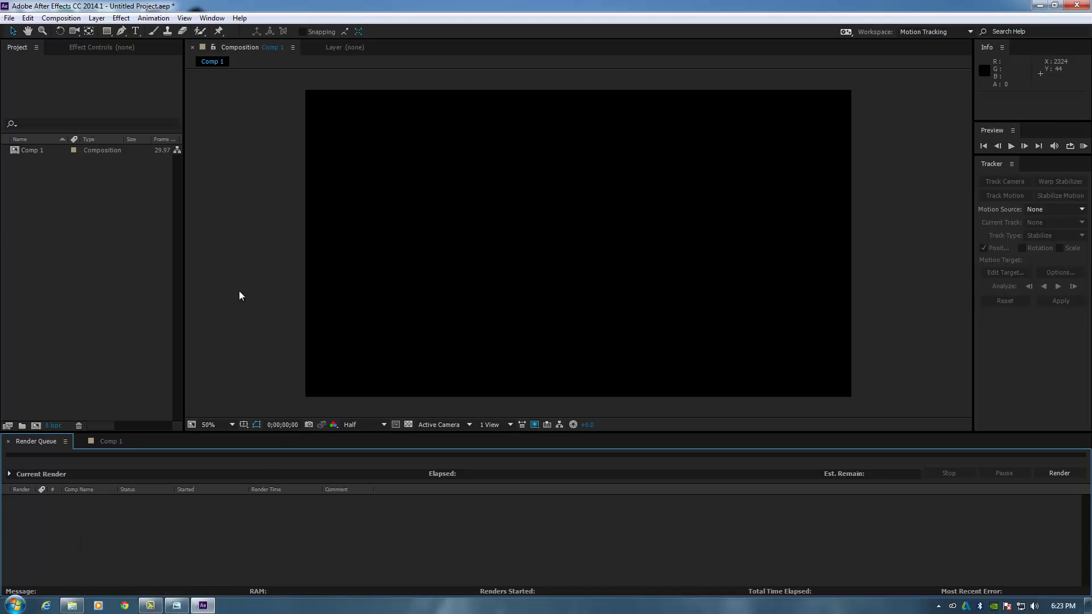
pyautogui.click(1043, 5)
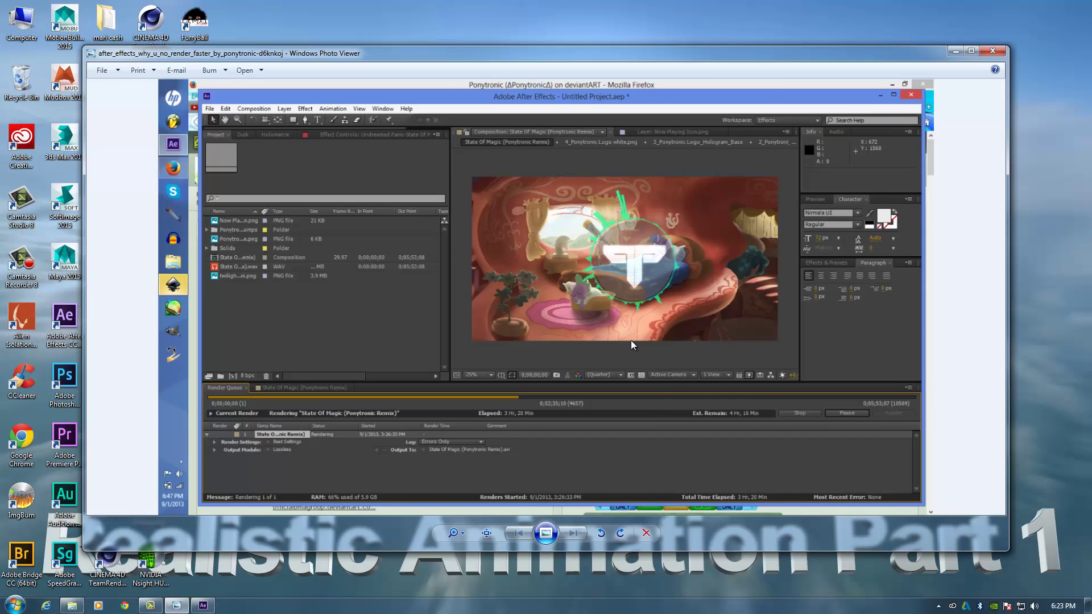
# Zoom into the old screenshot and pan it to show its menu bar.
pyautogui.scroll(1, 633, 345)
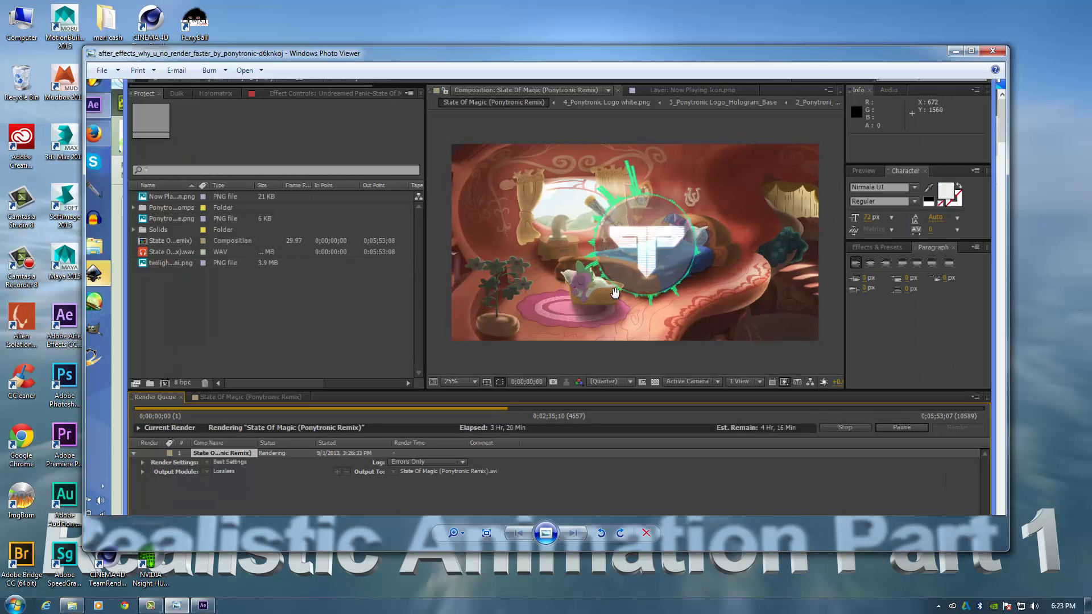
pyautogui.scroll(1, 427, 228)
pyautogui.scroll(1, 466, 310)
pyautogui.moveTo(466, 311); pyautogui.dragTo(536, 377)
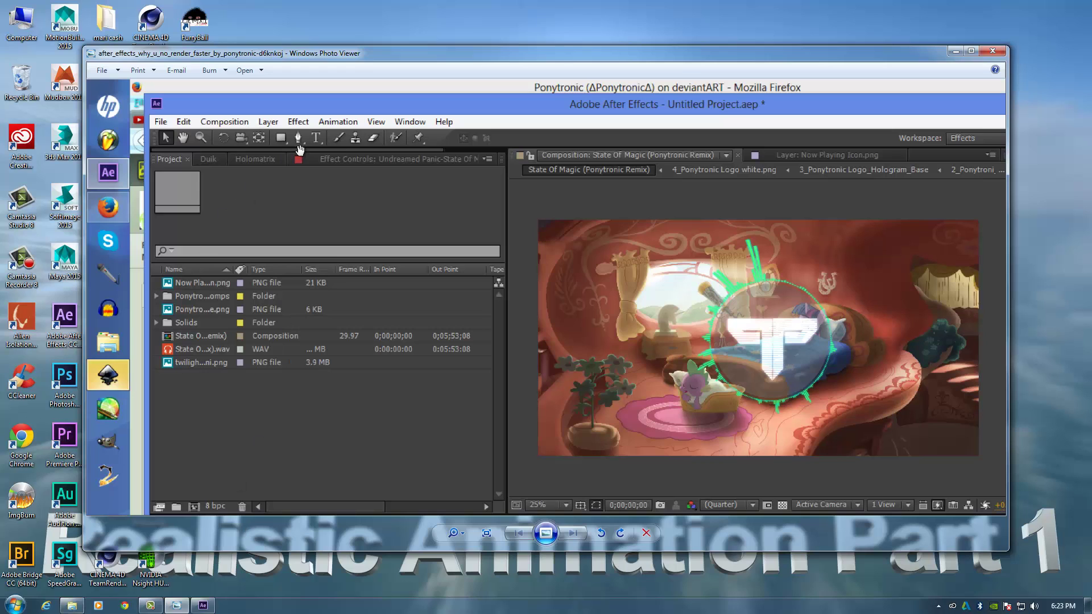
# Bring After Effects forward, try the Rectangle and Unified Camera tools, and reopen the Comp 1 timeline.
pyautogui.click(200, 606)
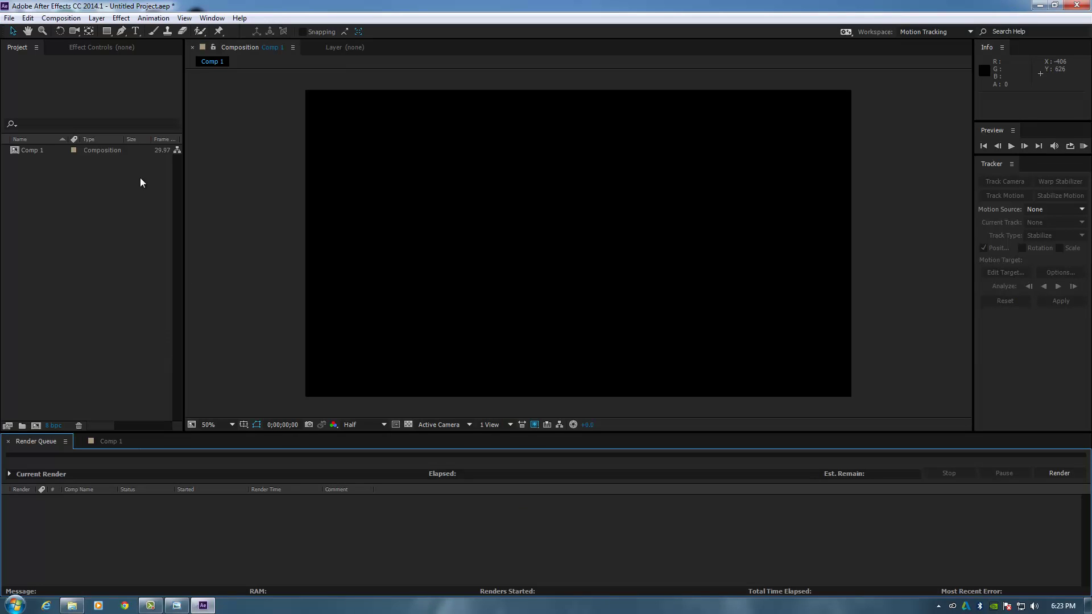
pyautogui.click(107, 31)
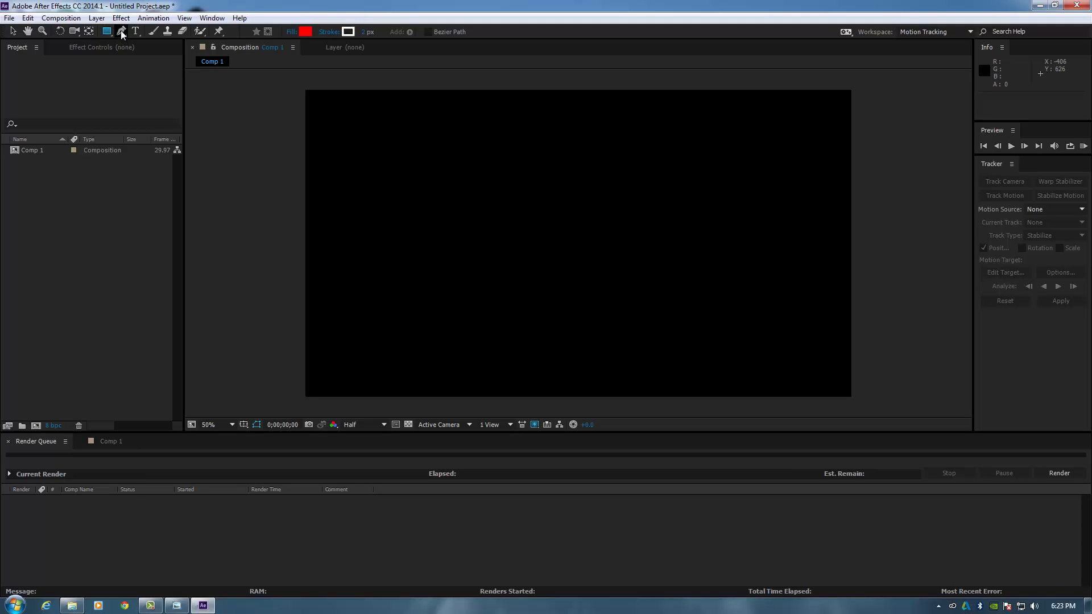
pyautogui.click(74, 31)
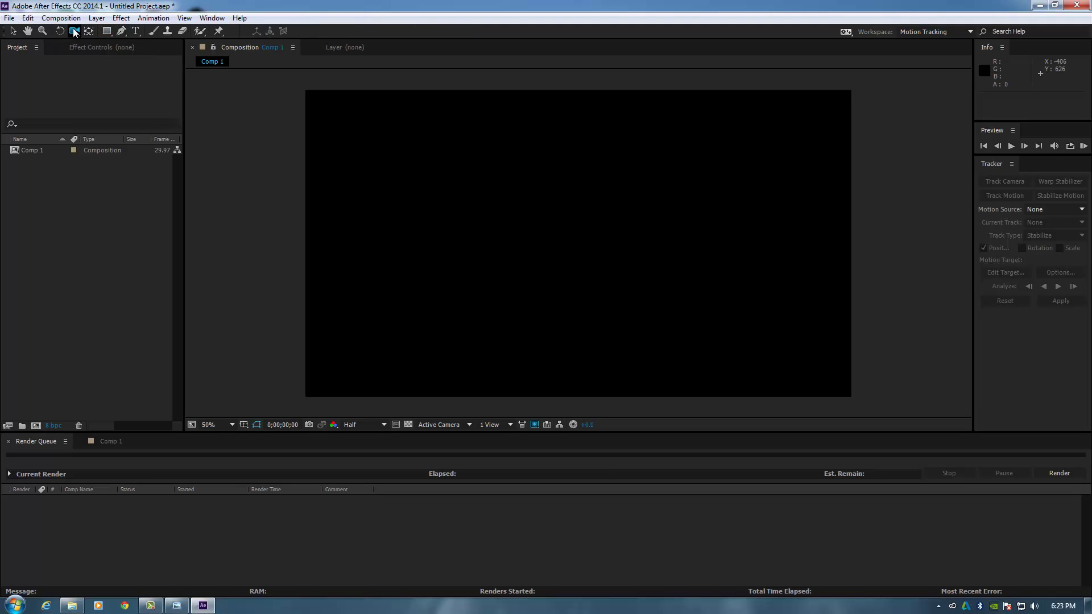
pyautogui.click(101, 445)
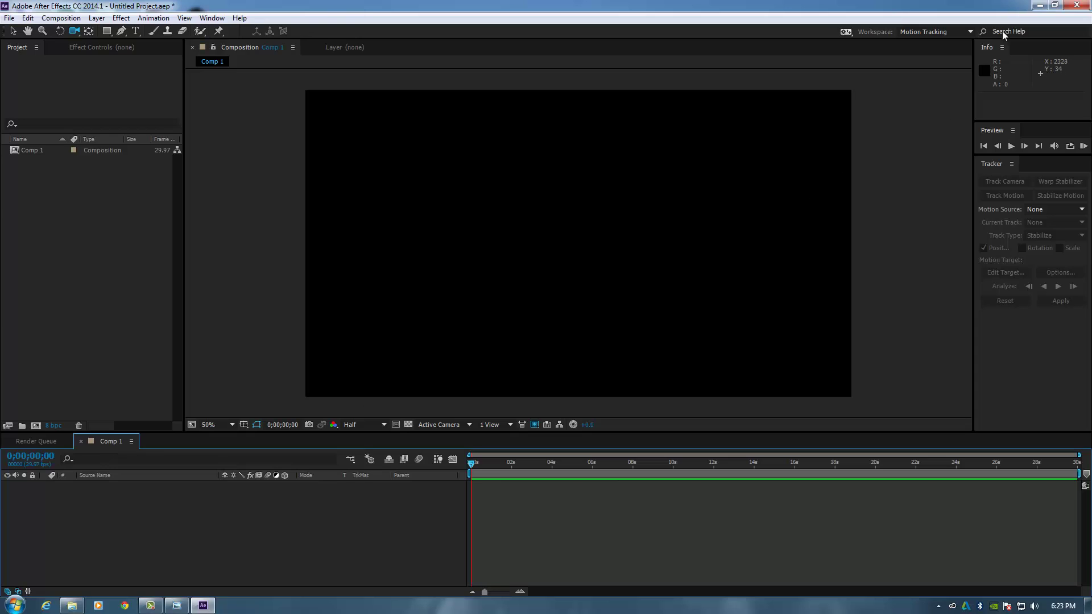
# Open Creative Cloud's Home page, scroll its activity stream of recent installs, and reposition the window.
pyautogui.click(1040, 5)
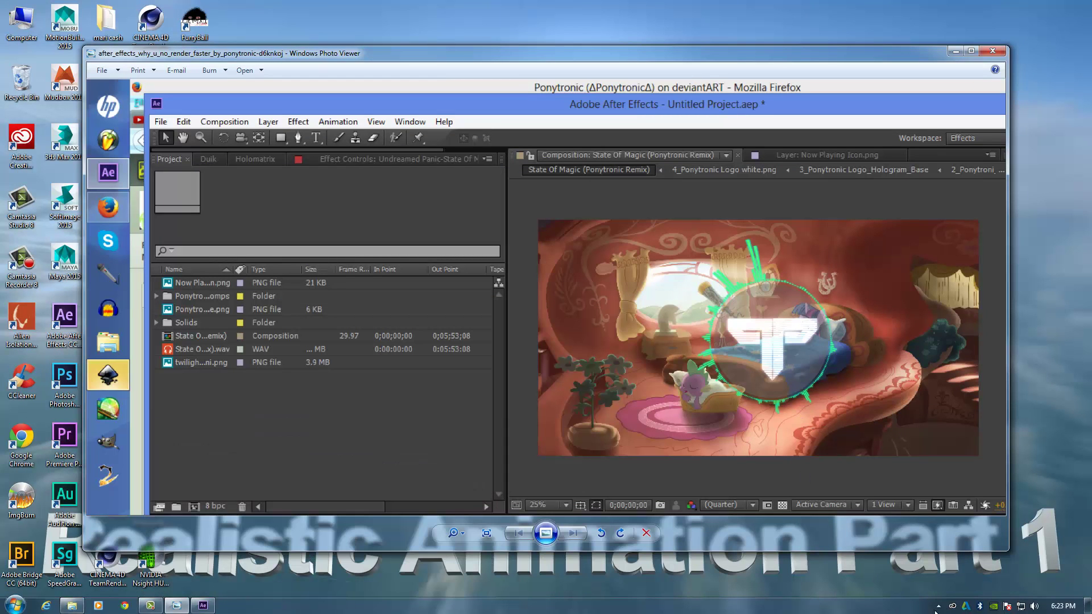
pyautogui.click(953, 606)
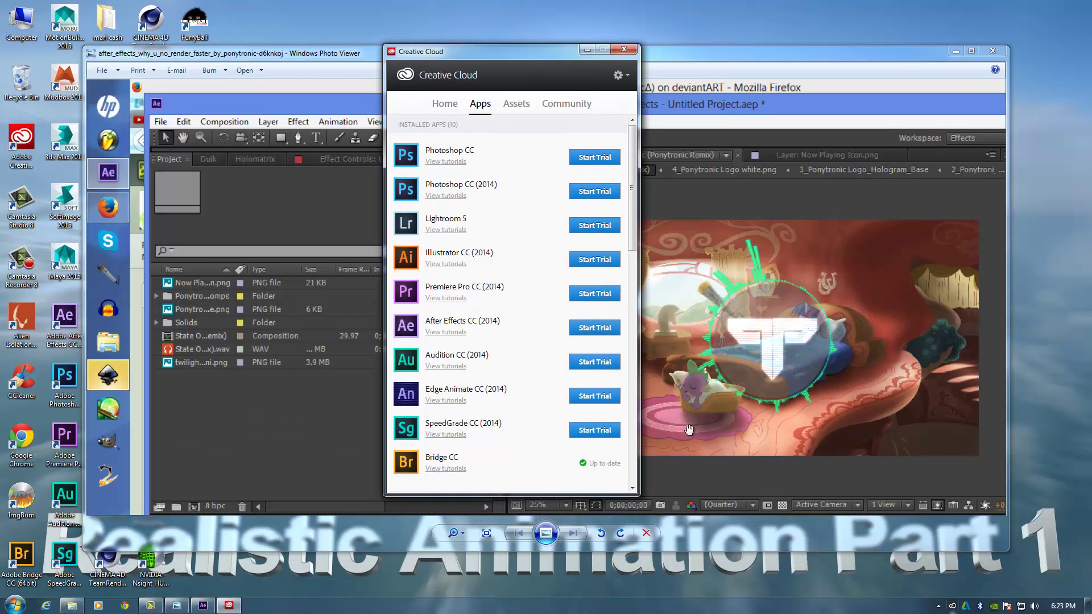
pyautogui.click(437, 104)
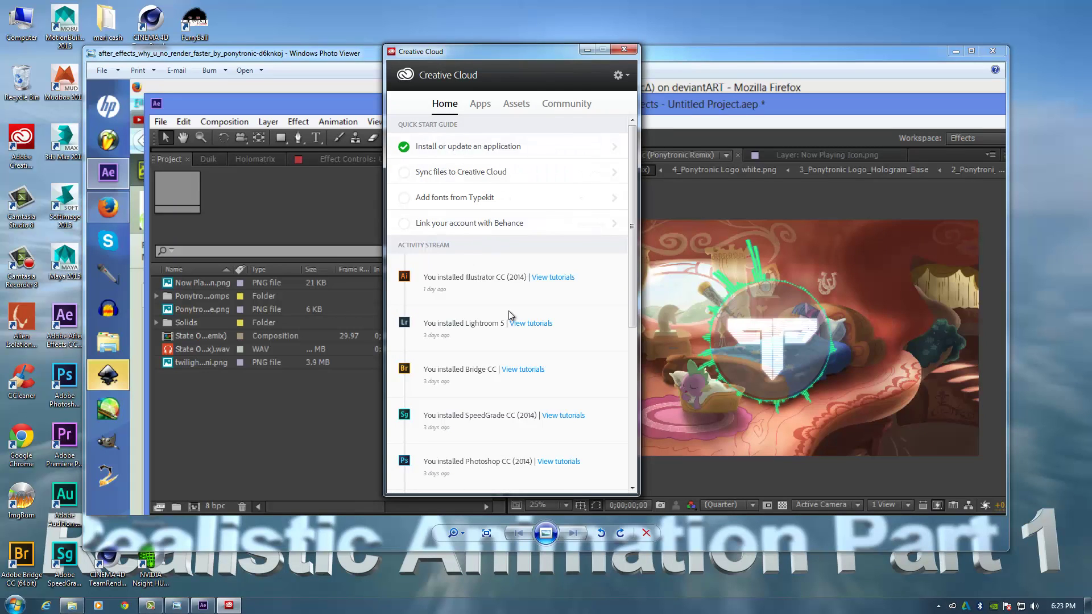
pyautogui.scroll(-2, 519, 347)
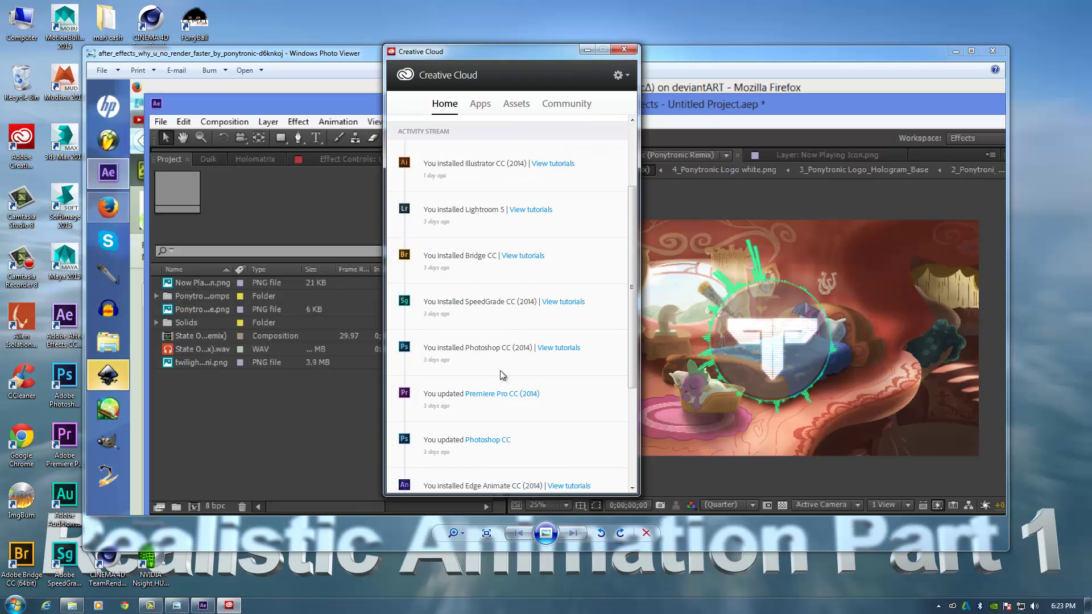
pyautogui.scroll(-2, 460, 393)
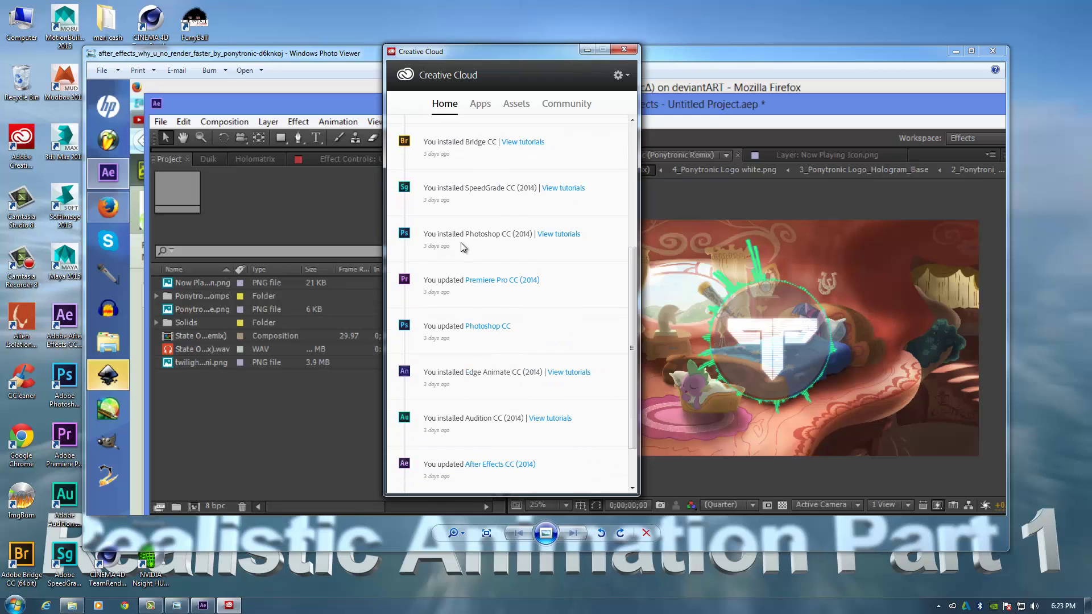
pyautogui.scroll(-1, 461, 244)
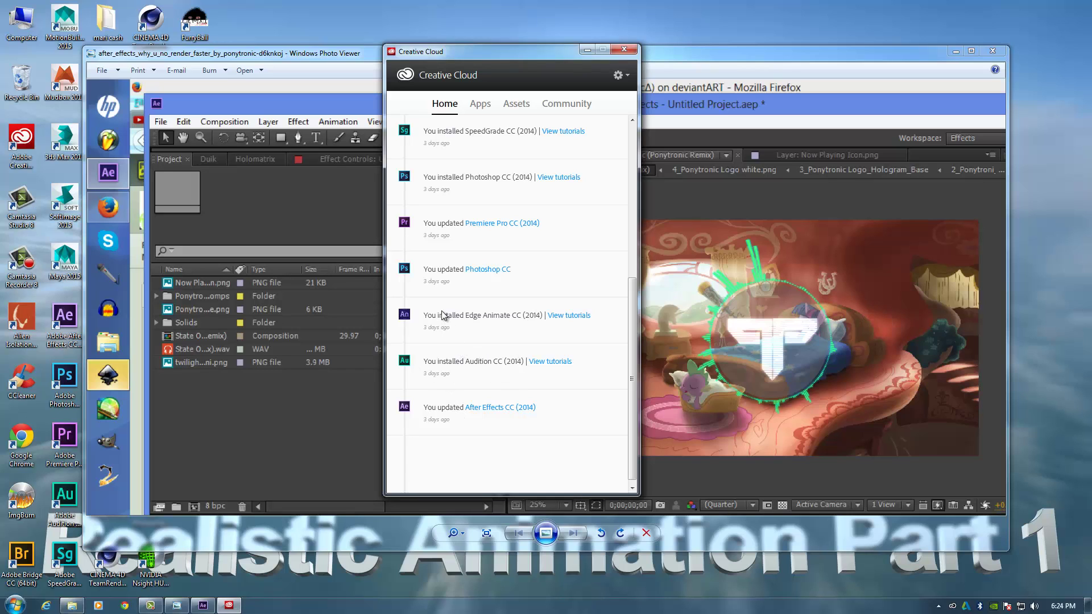
pyautogui.scroll(1, 458, 262)
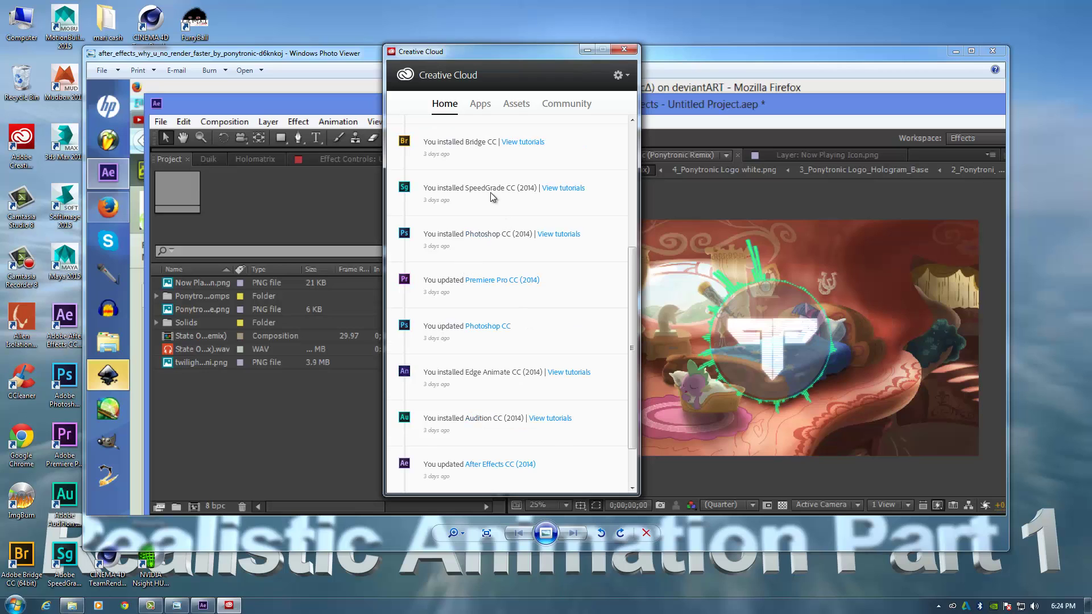
pyautogui.scroll(4, 537, 296)
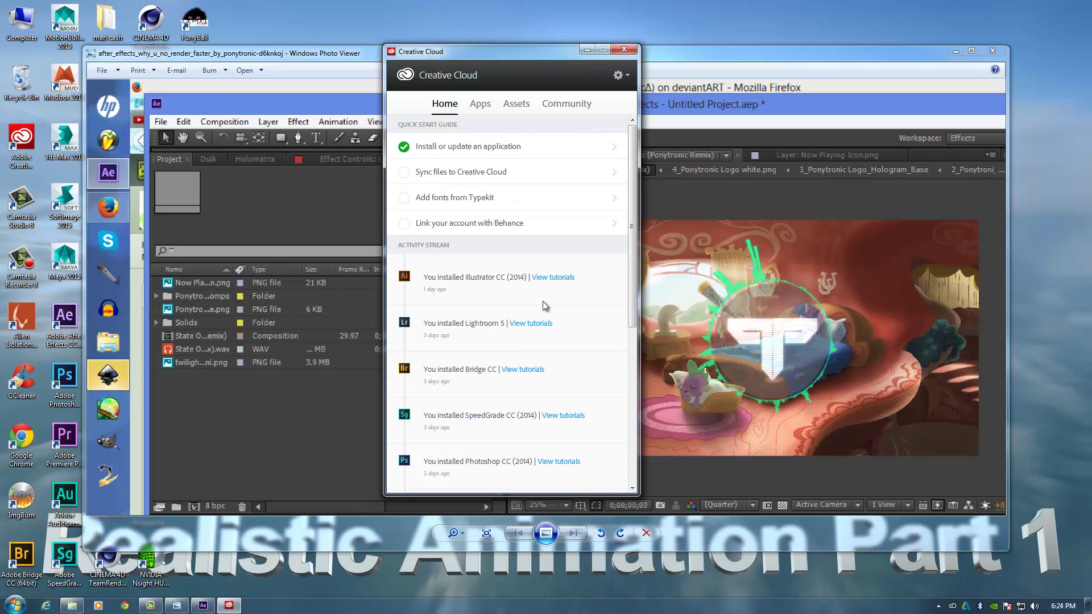
pyautogui.moveTo(555, 51); pyautogui.dragTo(573, 83)
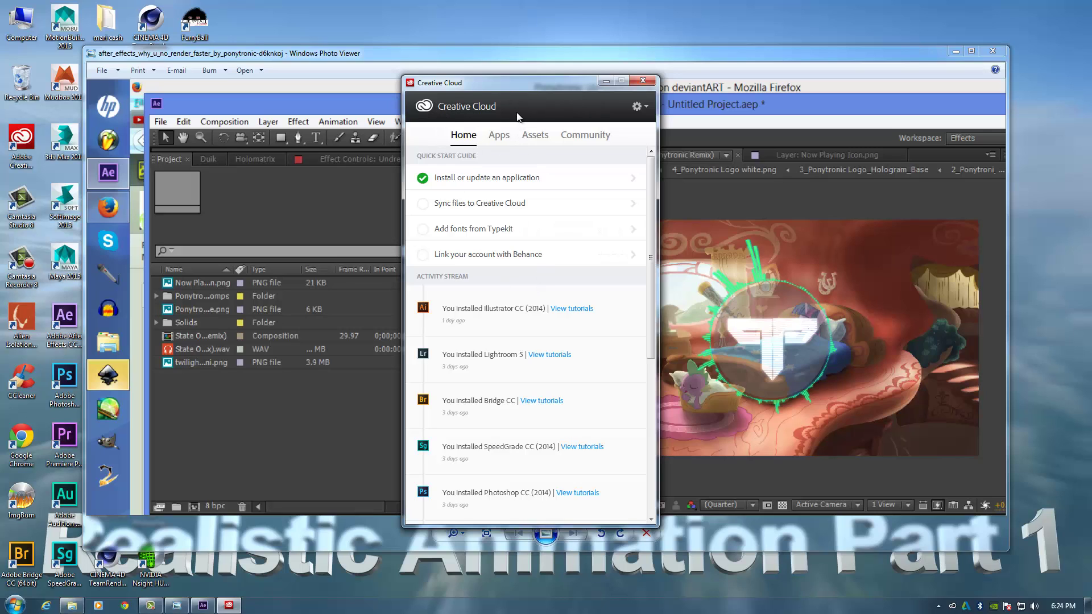
# Minimize Creative Cloud and briefly open, then close, the tray's hidden-icons list.
pyautogui.click(605, 80)
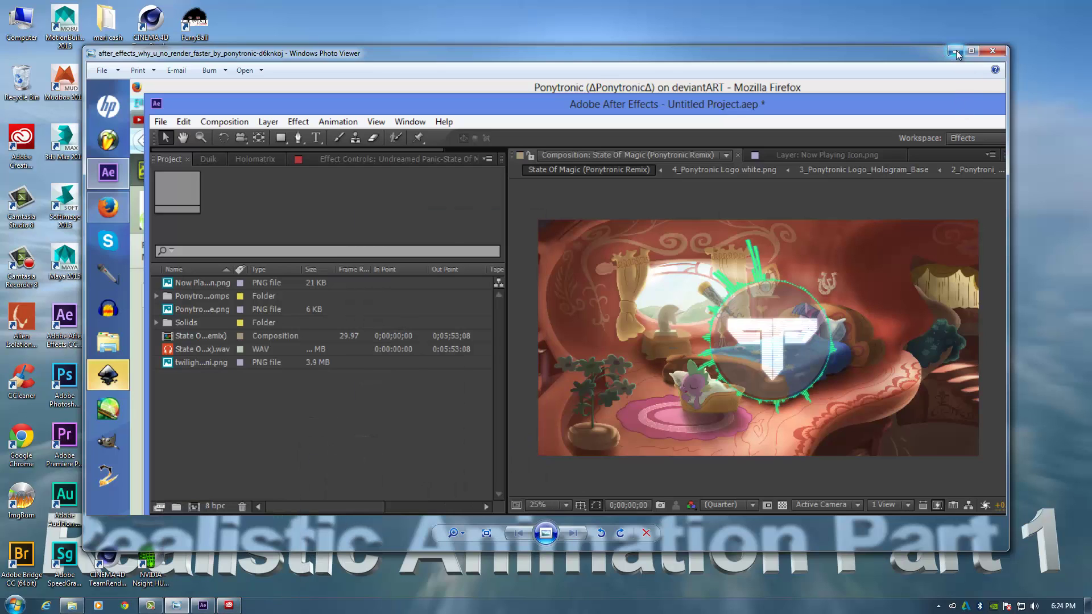
pyautogui.click(938, 606)
pyautogui.click(848, 579)
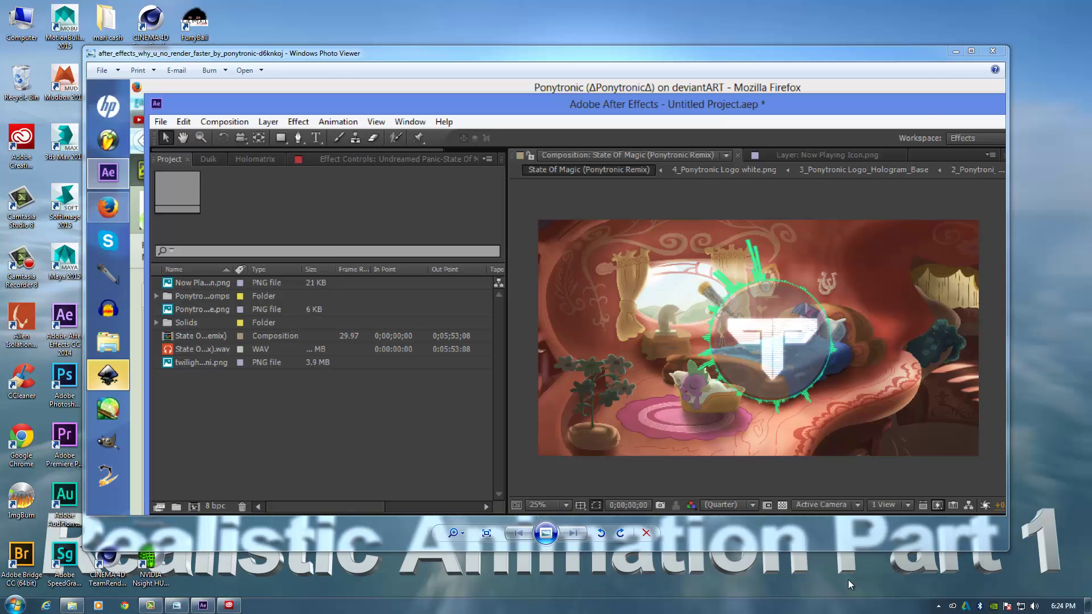